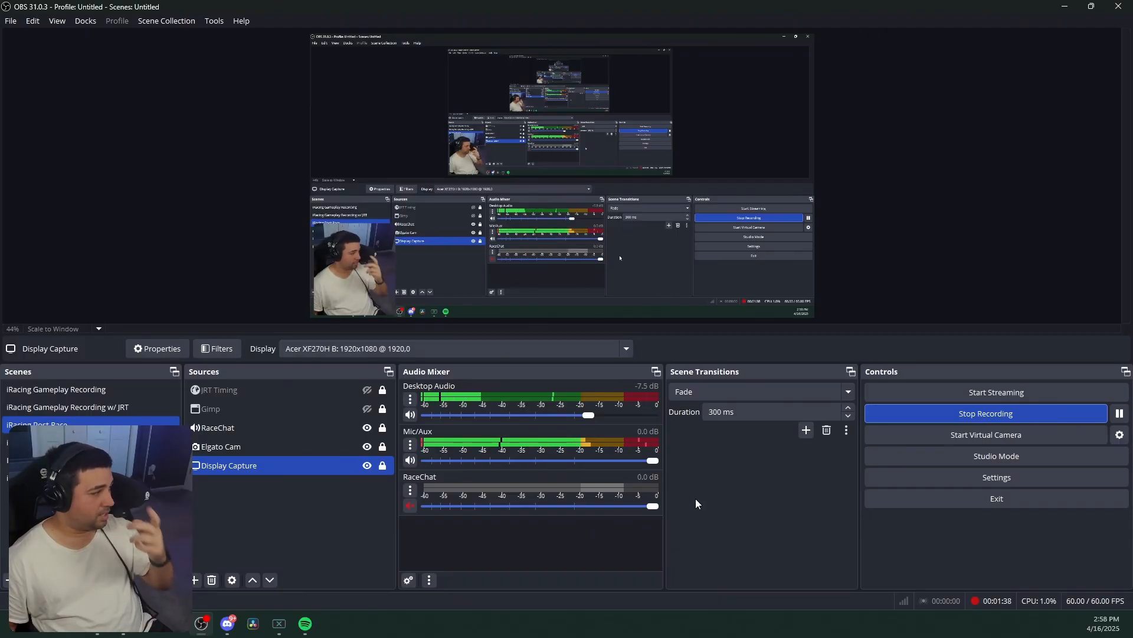
Step: Select the Elgato Cam source in Sources and turn off its visibility
ctrl+click(354, 447)
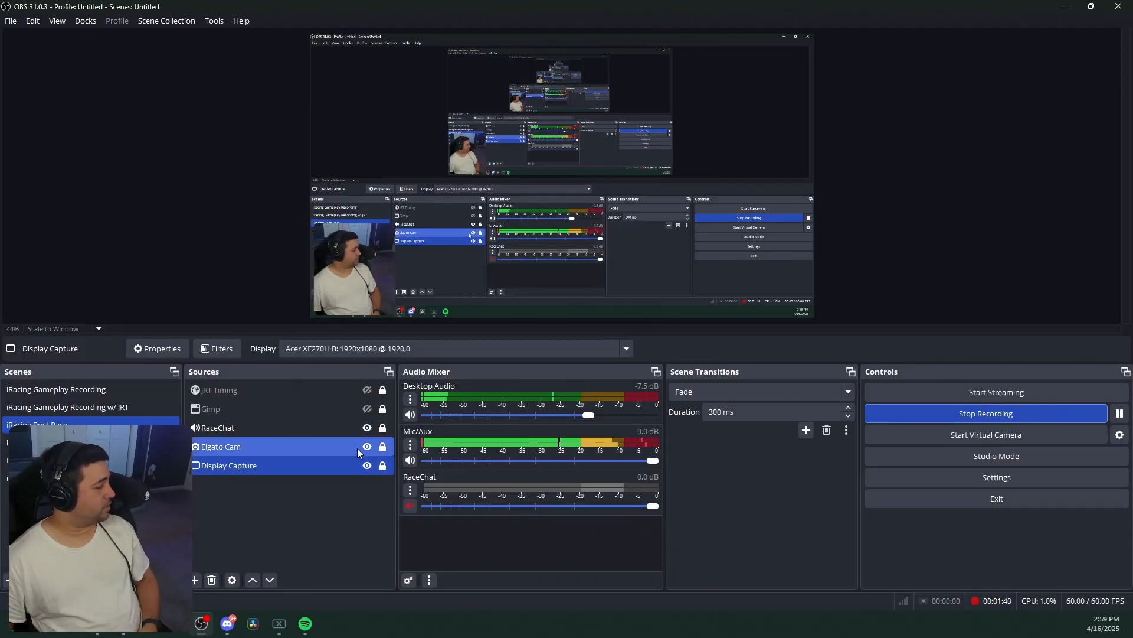
click(367, 448)
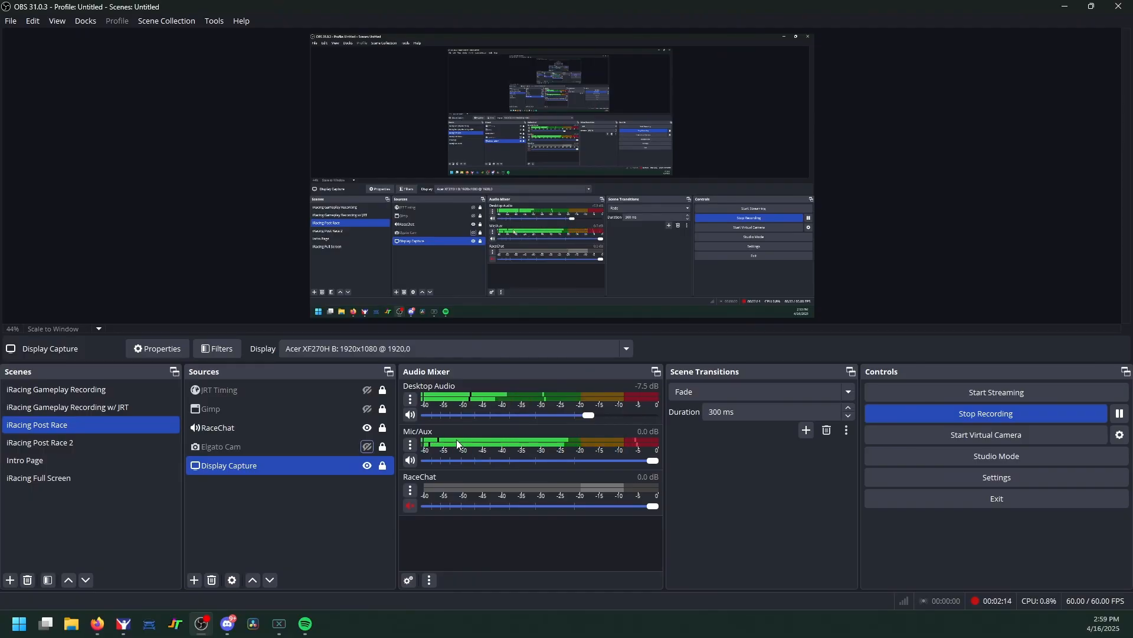
Step: Add a Noise Gate filter, keeping its default name, to the Mic/Aux filter chain
click(410, 445)
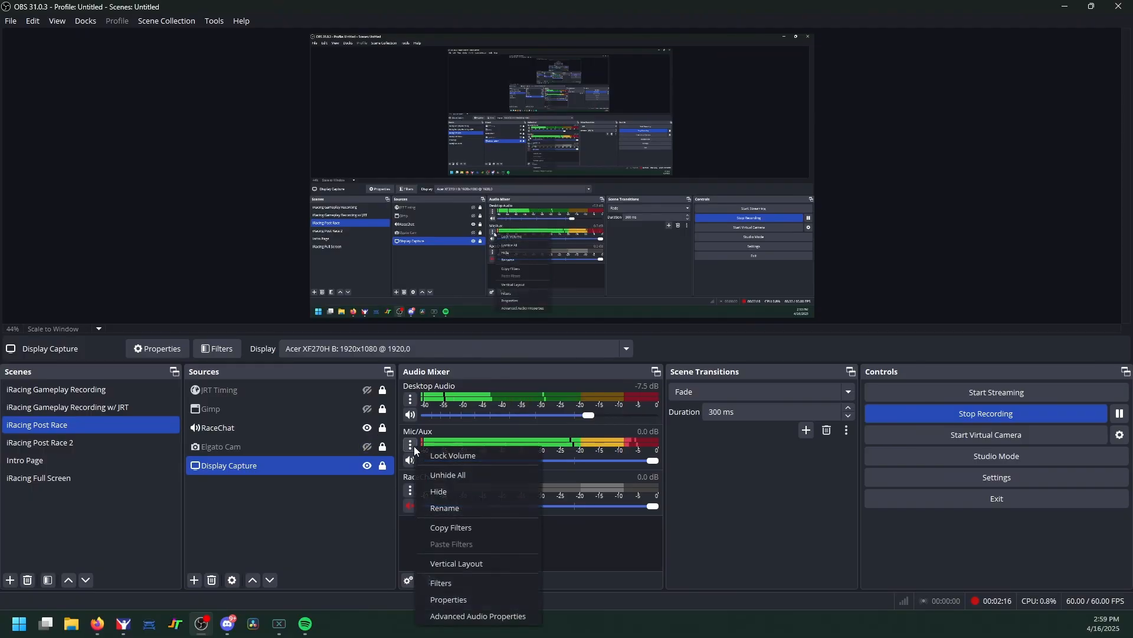
click(482, 582)
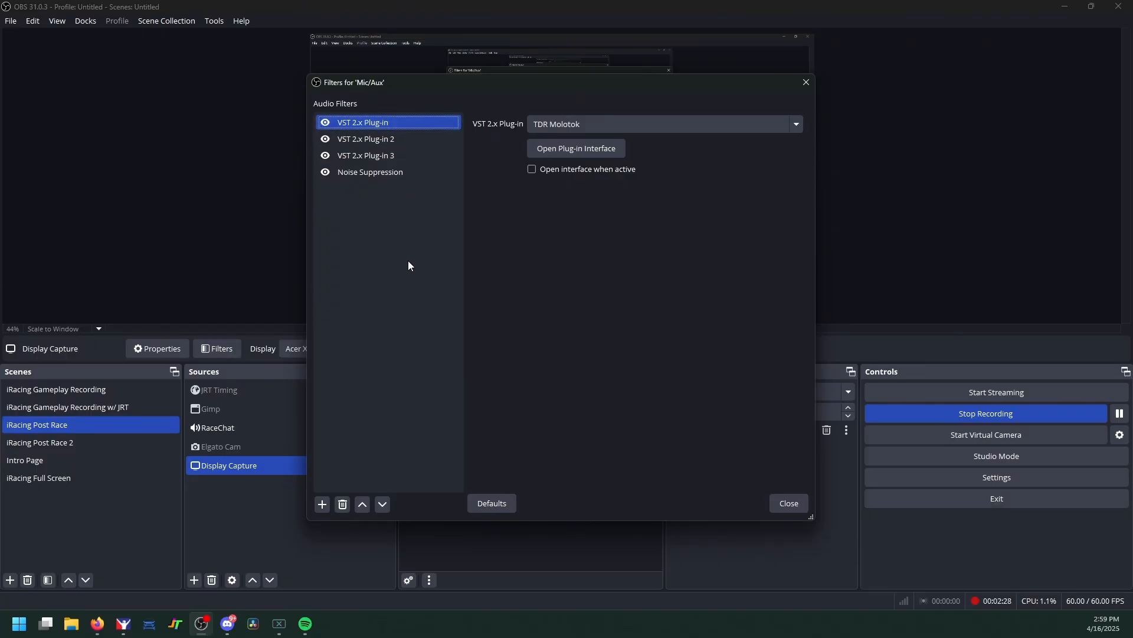
click(322, 504)
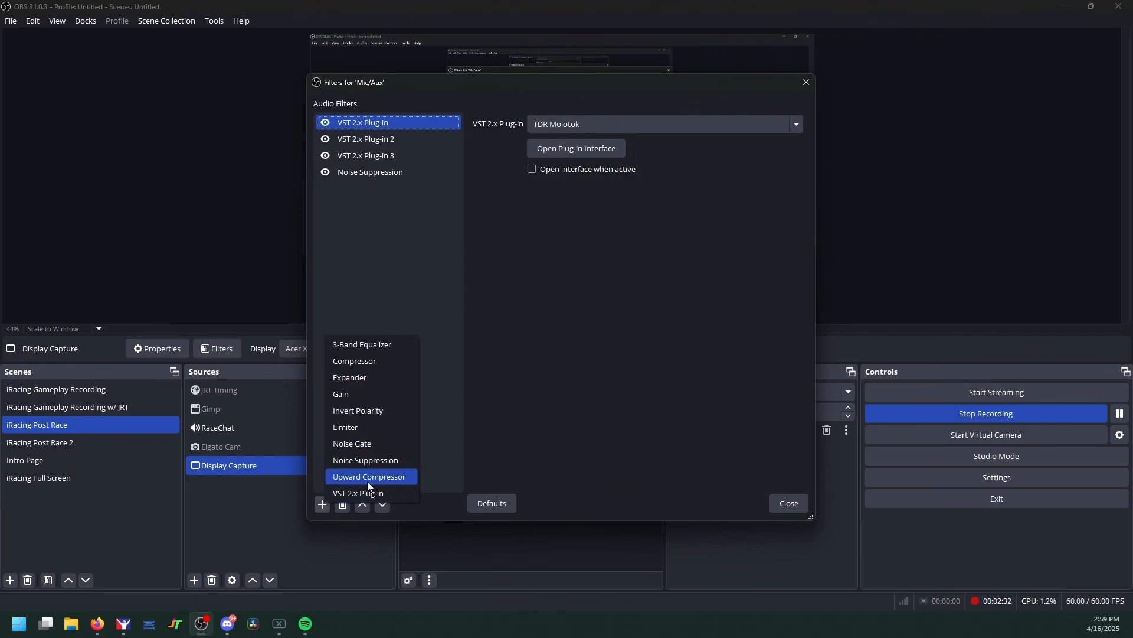
click(372, 444)
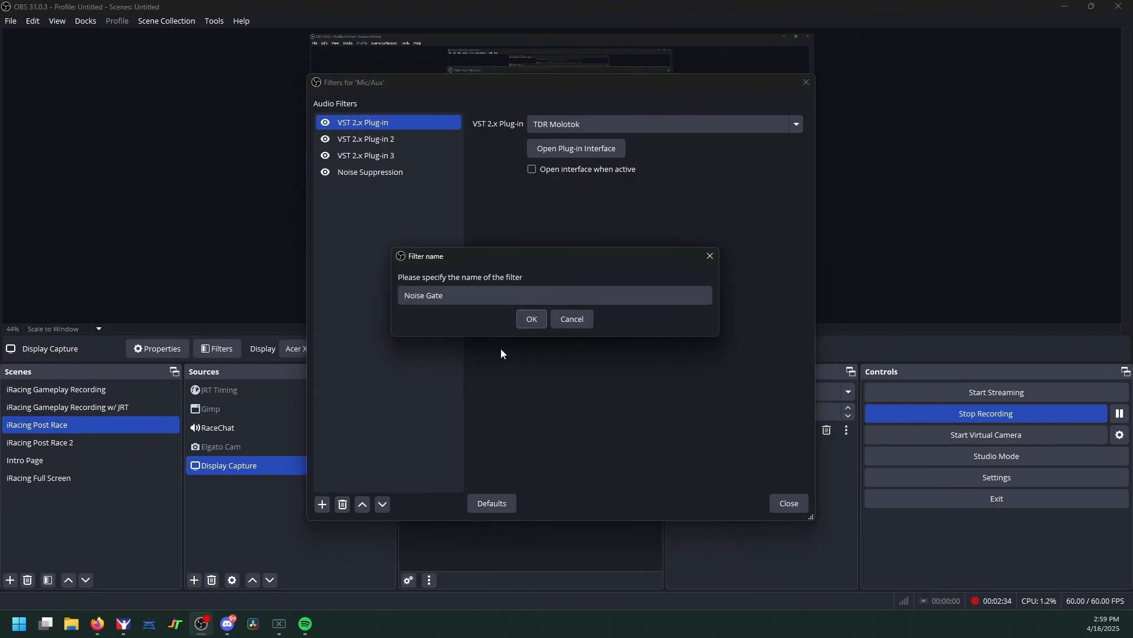
click(531, 319)
click(326, 188)
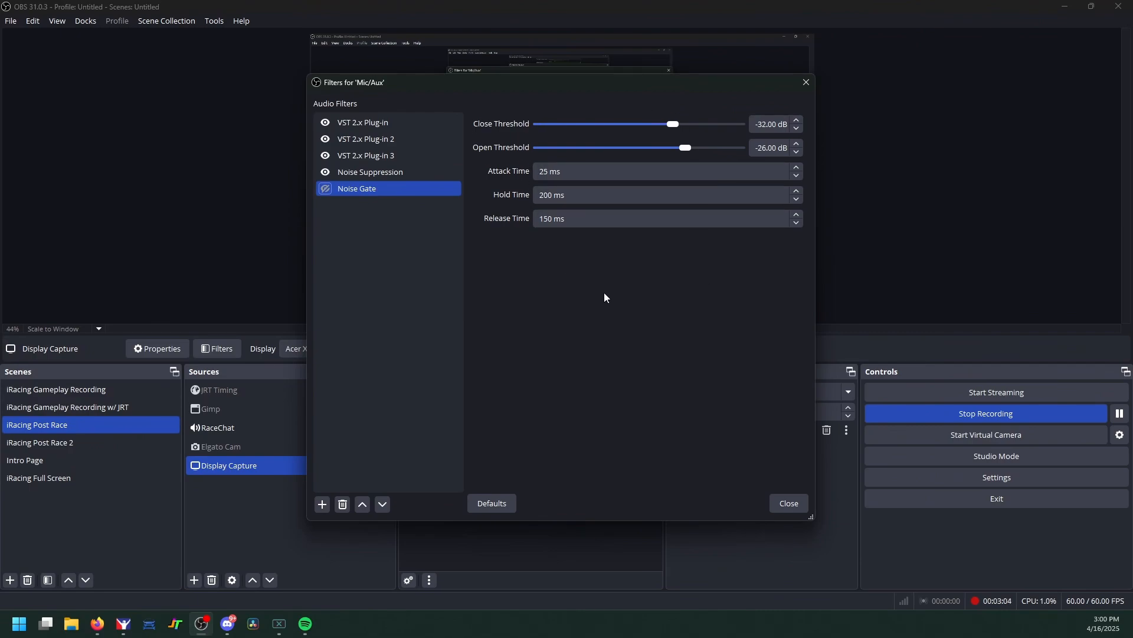
Step: Leave the Noise Gate attack time unchanged and close the Mic/Aux filters window
click(585, 173)
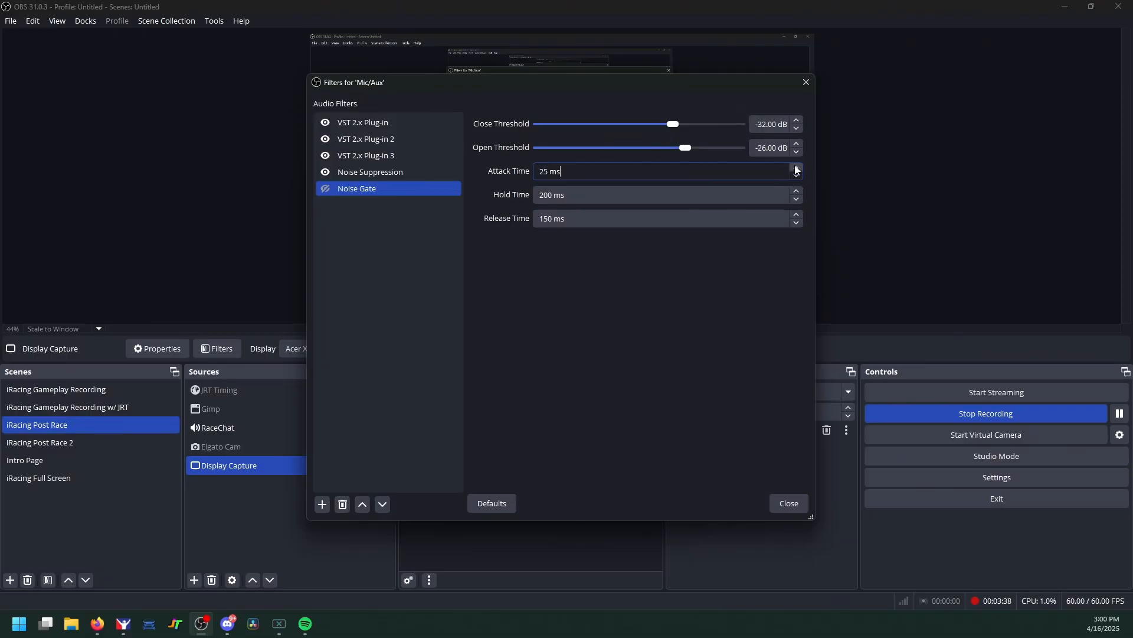
click(789, 503)
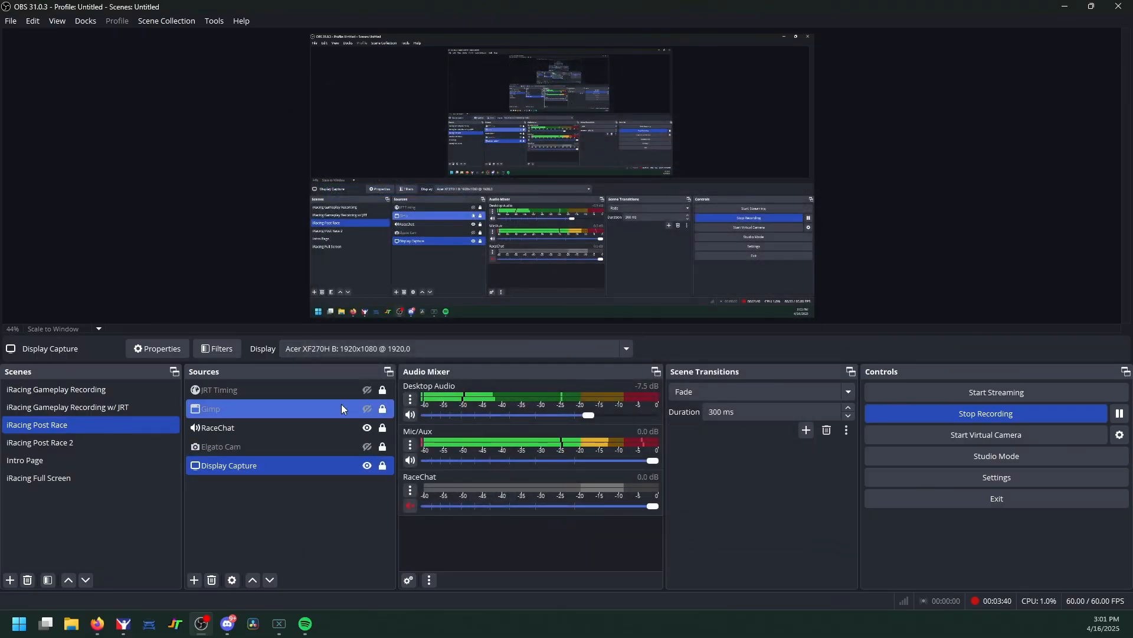
click(379, 349)
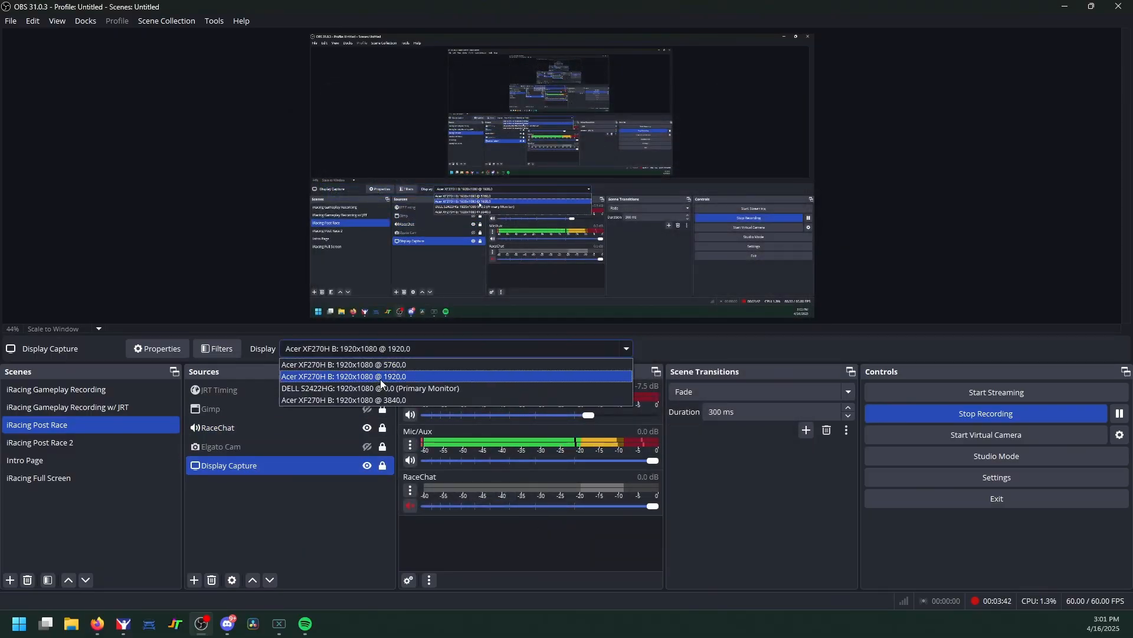
click(382, 401)
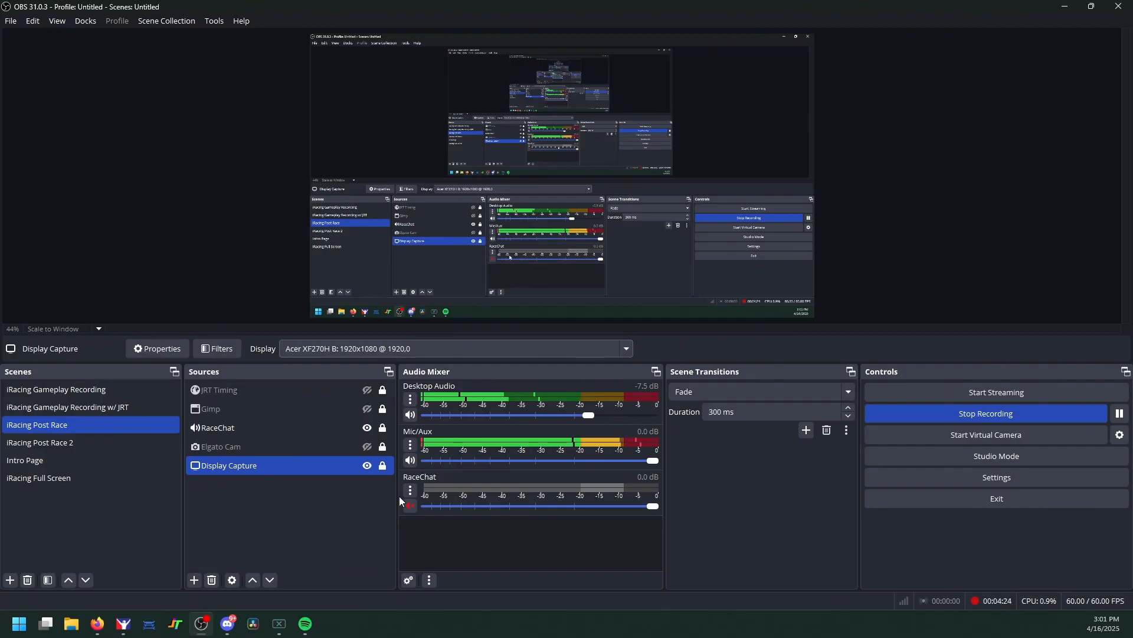
Step: Open Mic/Aux filters and view Noise Suppression, then the Noise Gate at -32/-26 dB
click(410, 445)
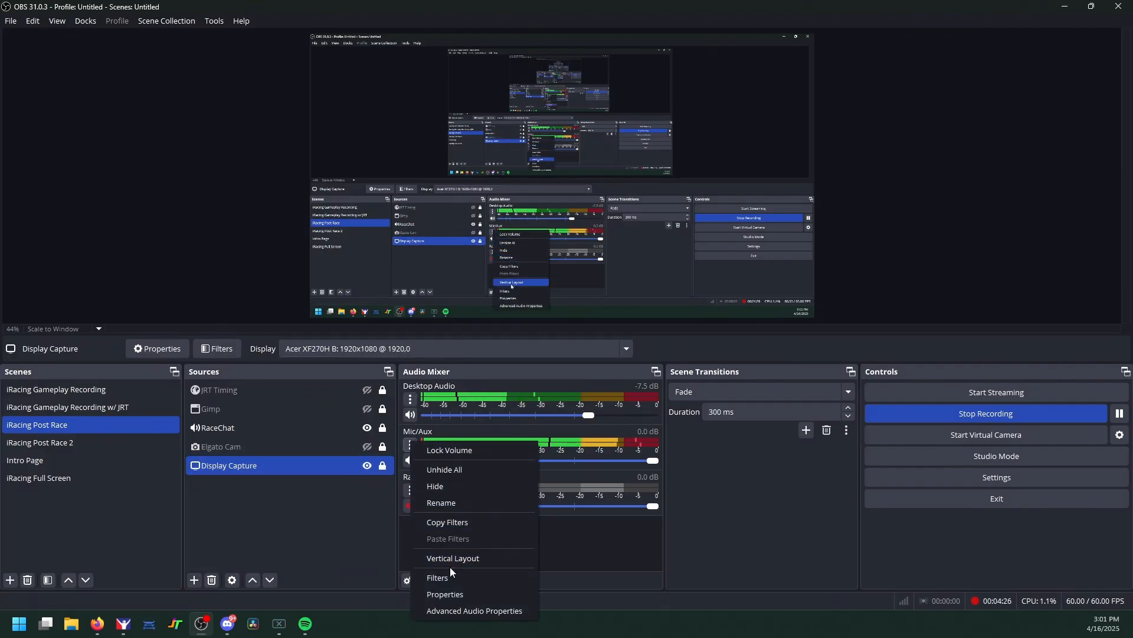
click(461, 575)
click(376, 178)
click(353, 189)
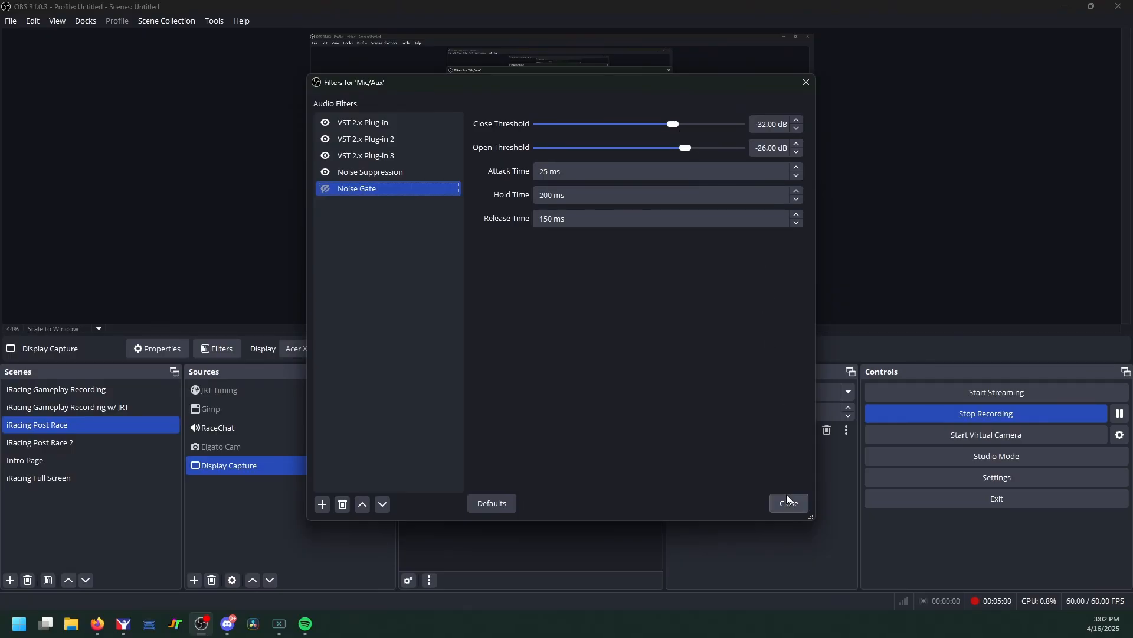
Step: Delete the Noise Gate filter from Mic/Aux, then move and narrow the Filters window beside the mixer
click(343, 504)
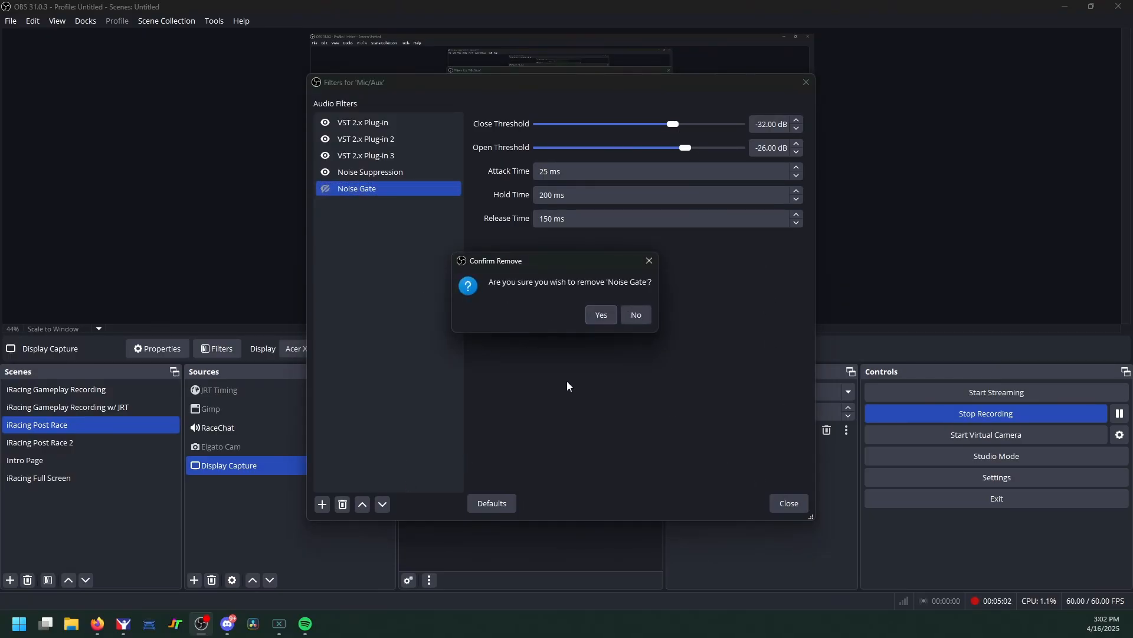
click(612, 317)
drag(668, 86, 975, 95)
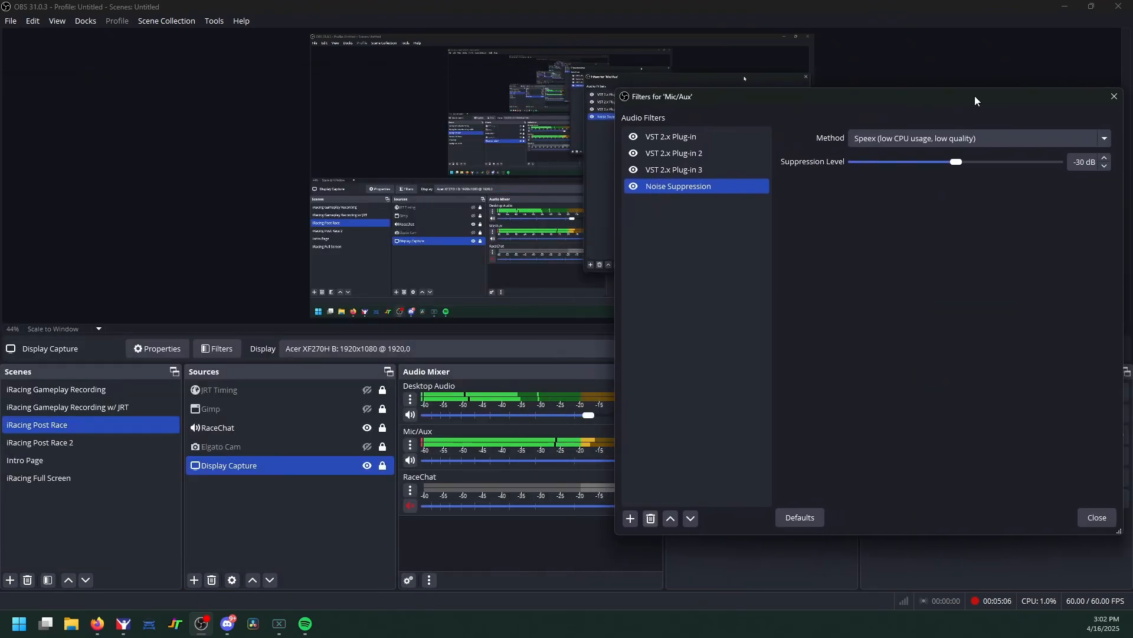
drag(1121, 223, 1017, 219)
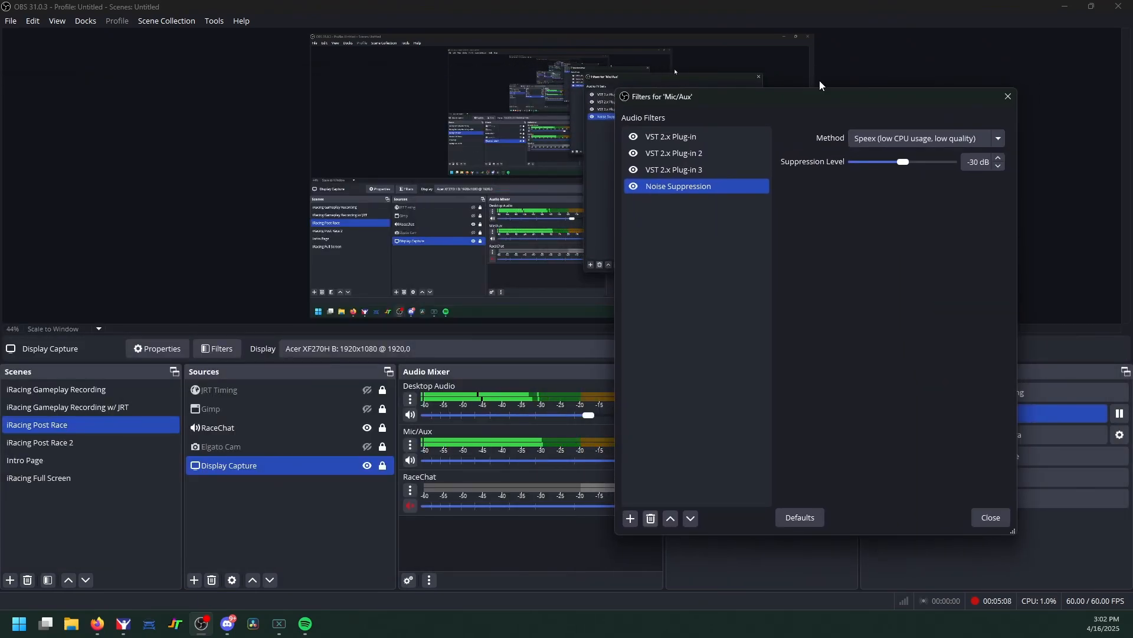
drag(806, 94, 866, 90)
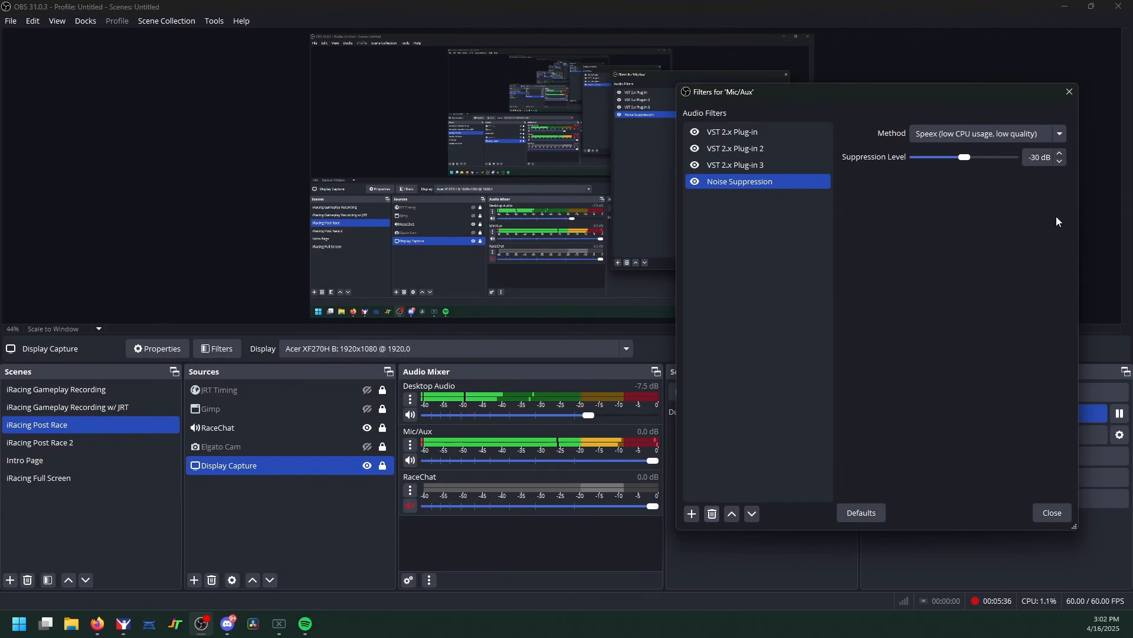
Step: Keep Speex as the noise suppression method and bring up the Display monitor list
click(966, 134)
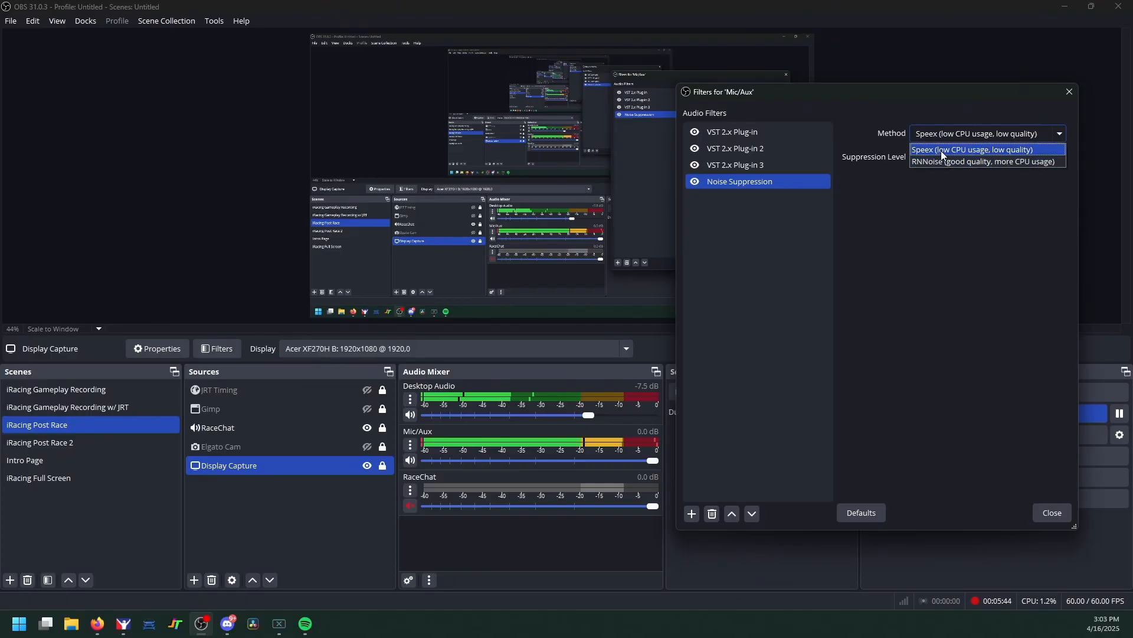
click(984, 241)
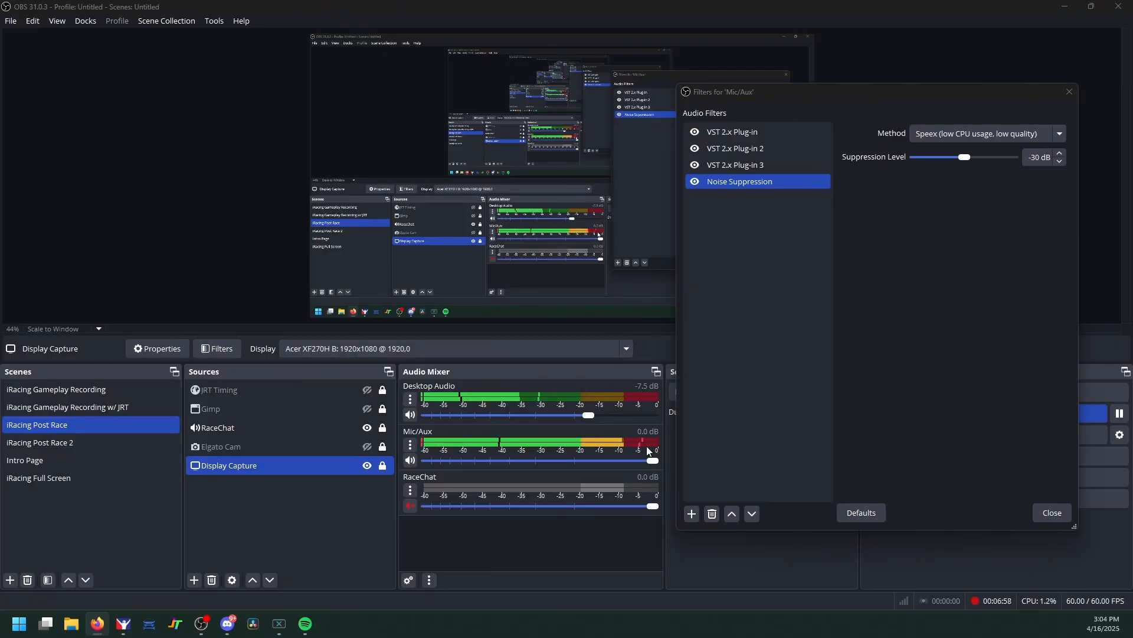
click(504, 350)
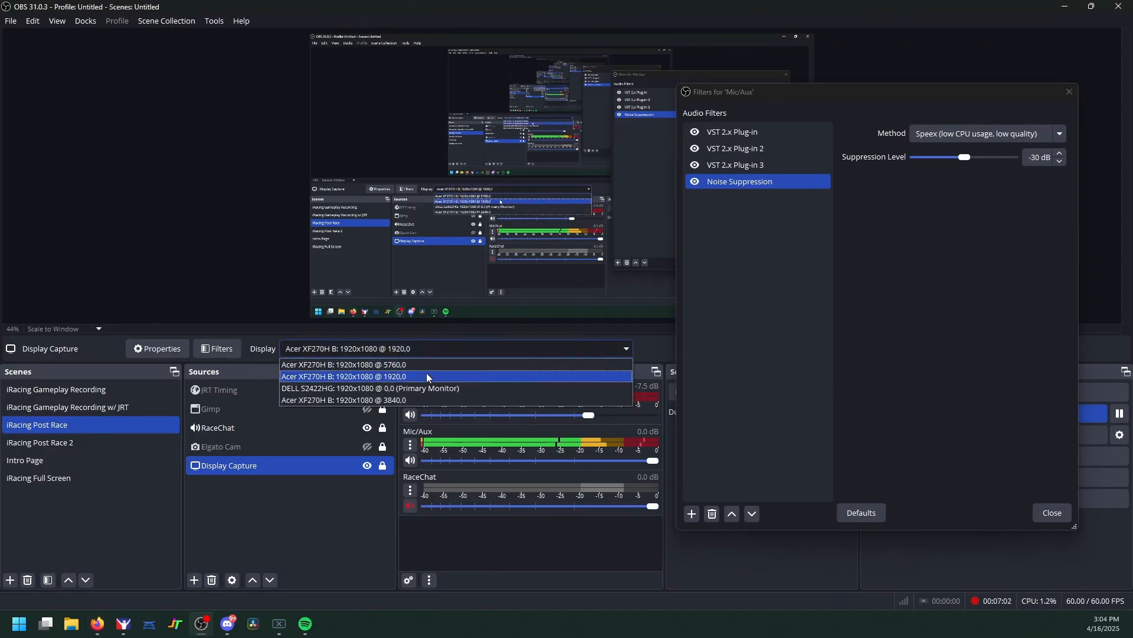
Step: Capture the DELL primary monitor, browse Tokyo Dawn Labs freeware past TDR VOS SlickEQ, then minimize Firefox
click(425, 387)
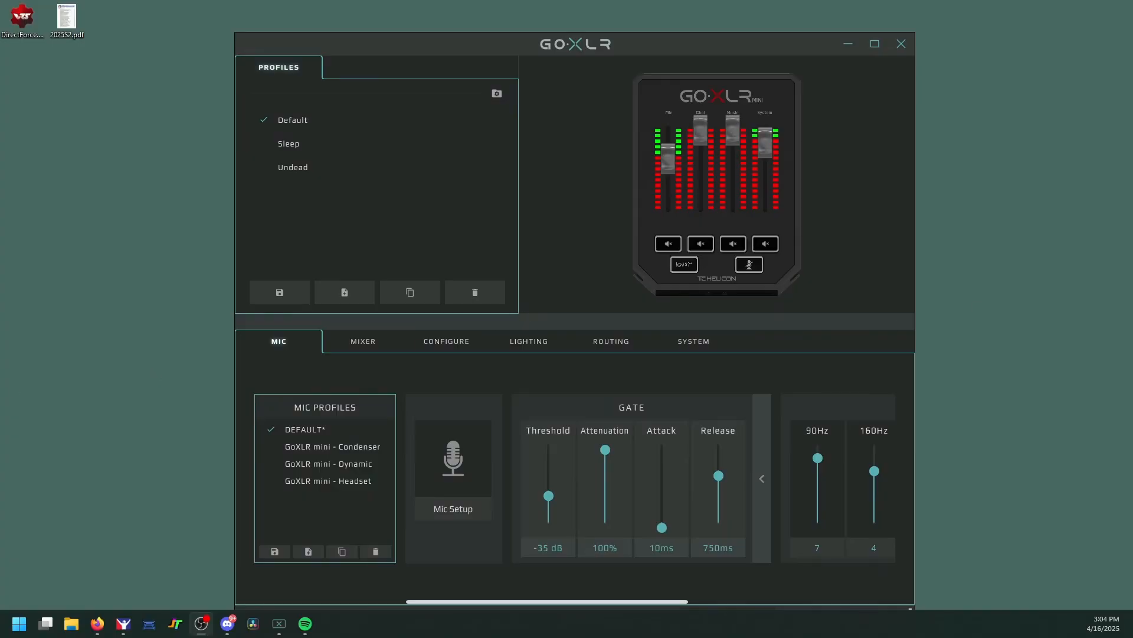
drag(863, 81, 849, 31)
scroll(584, 325, up, 6)
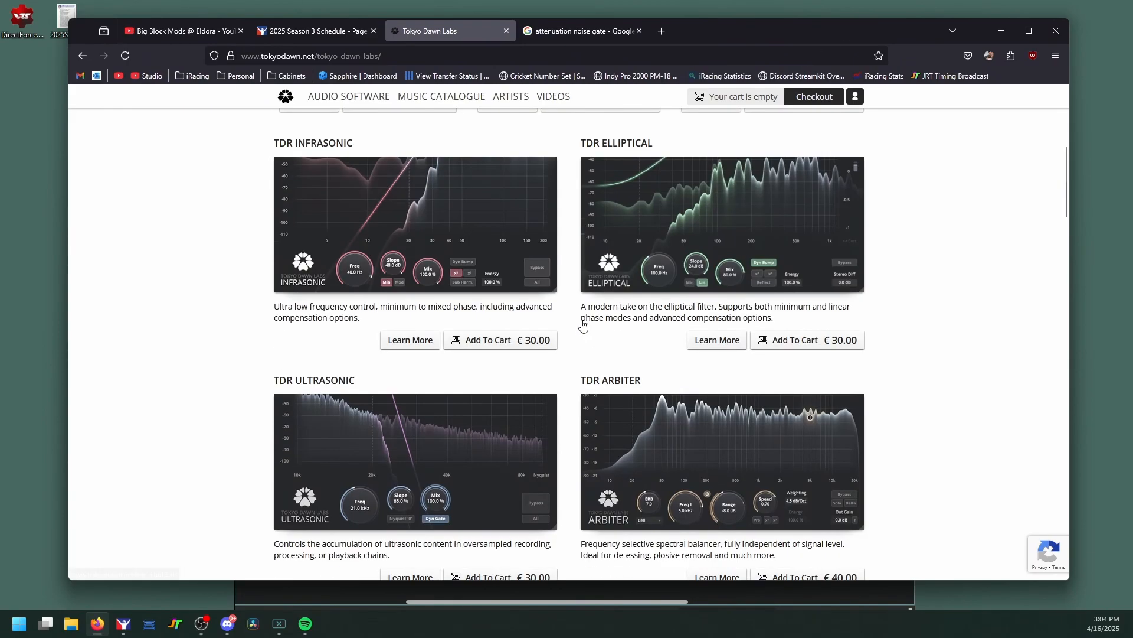
scroll(583, 326, up, 5)
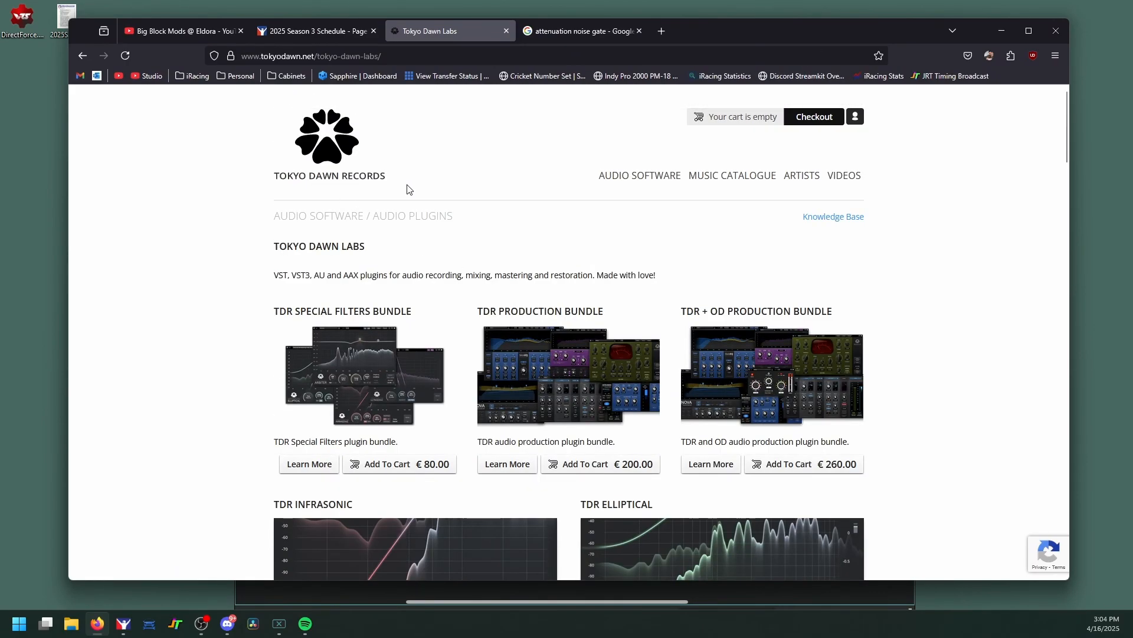
scroll(577, 274, down, 10)
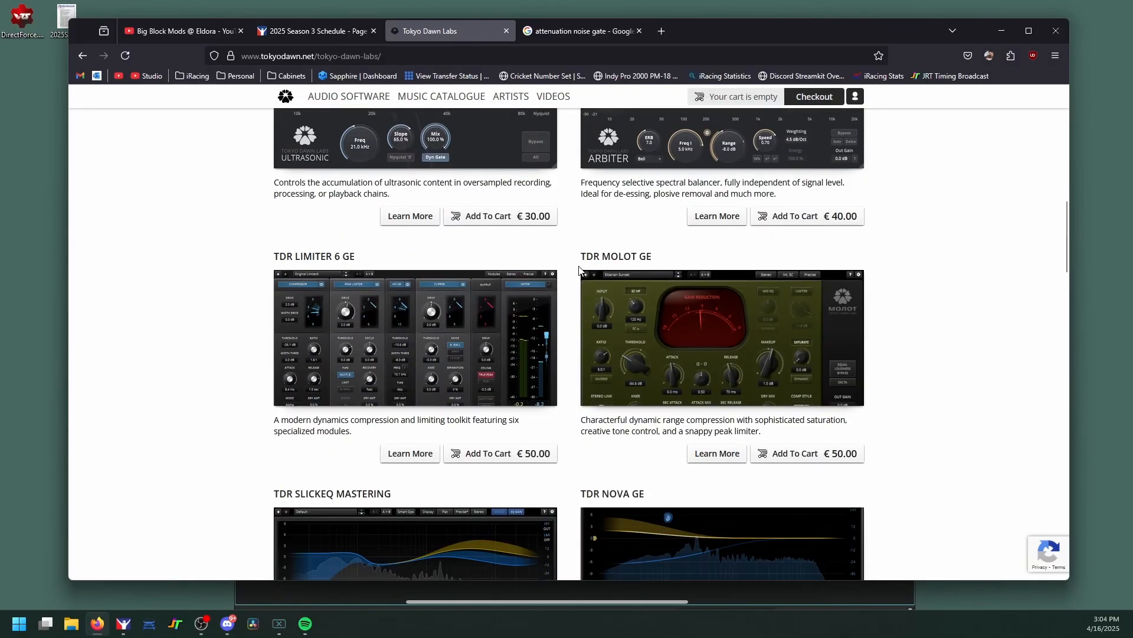
scroll(583, 270, down, 15)
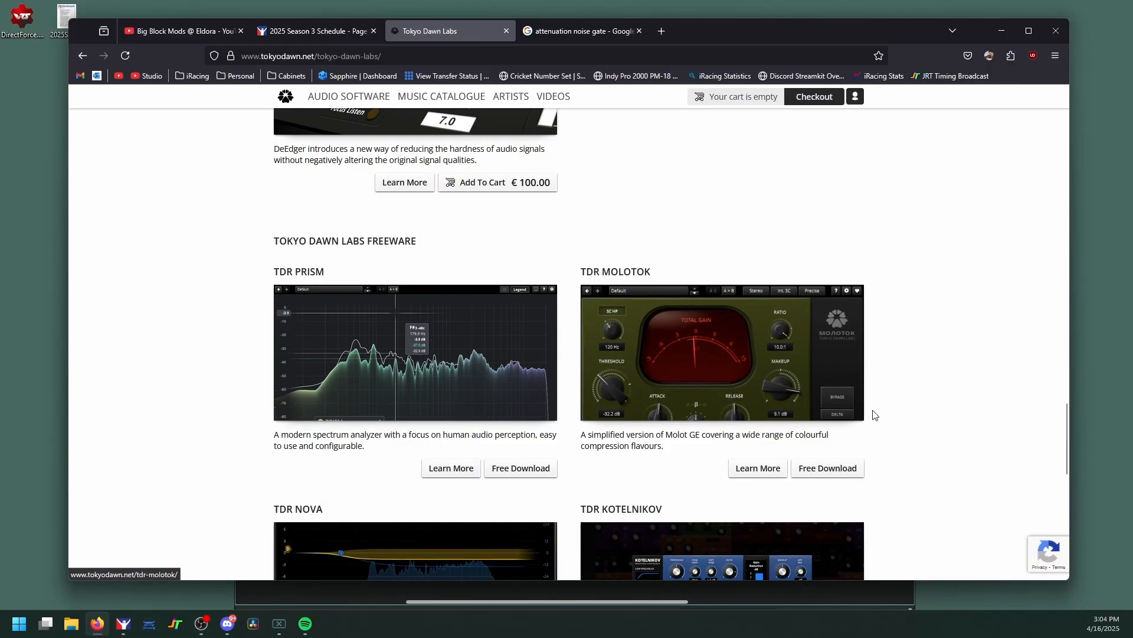
scroll(895, 402, down, 3)
scroll(895, 403, down, 2)
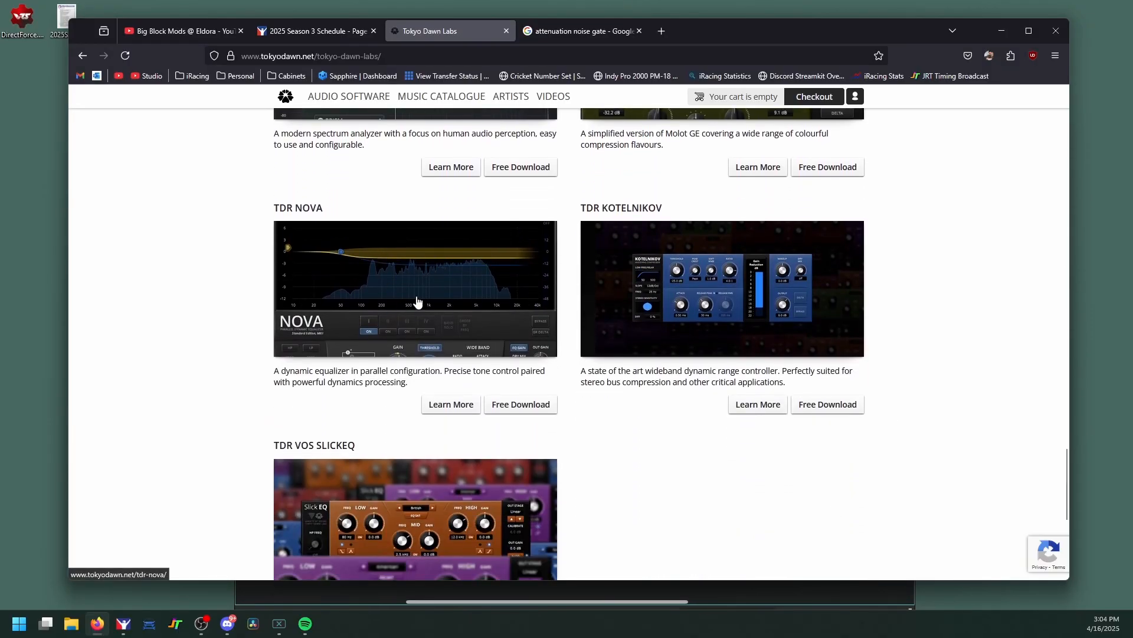
scroll(399, 250, down, 4)
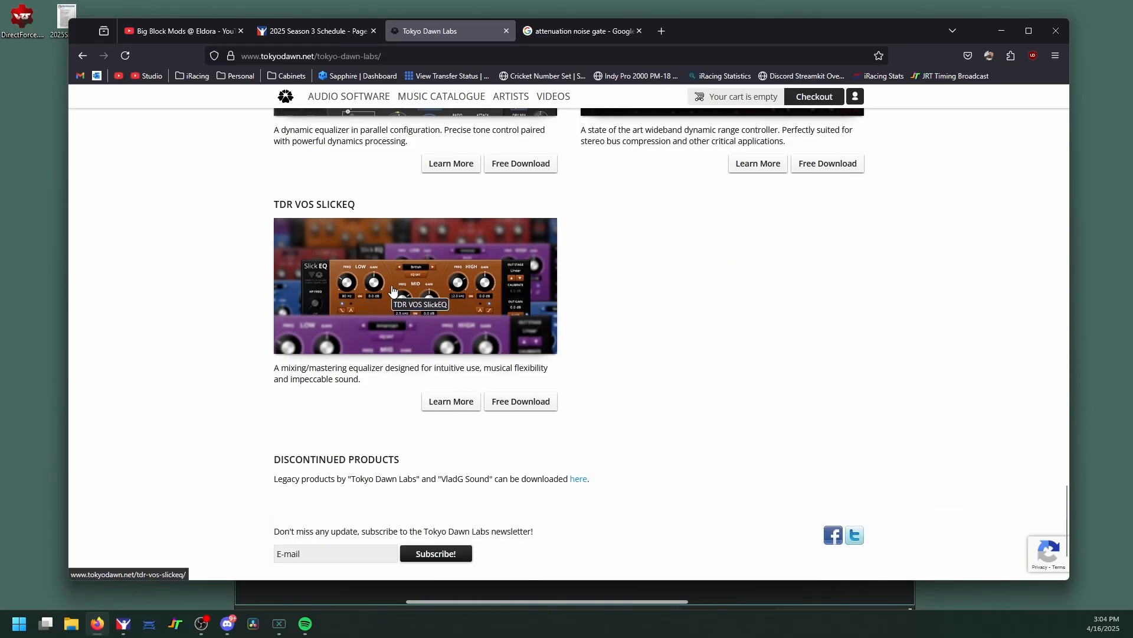
click(1002, 31)
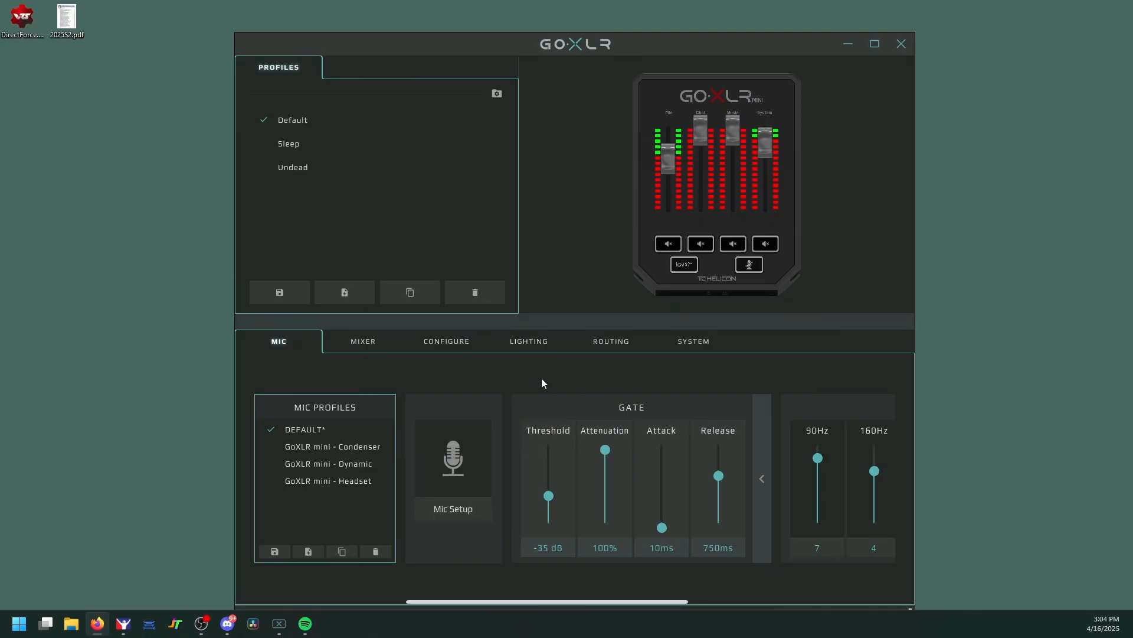
Step: Drag the Firefox window with the Tokyo Dawn Labs page back over the GoXLR app
drag(1132, 112, 723, 43)
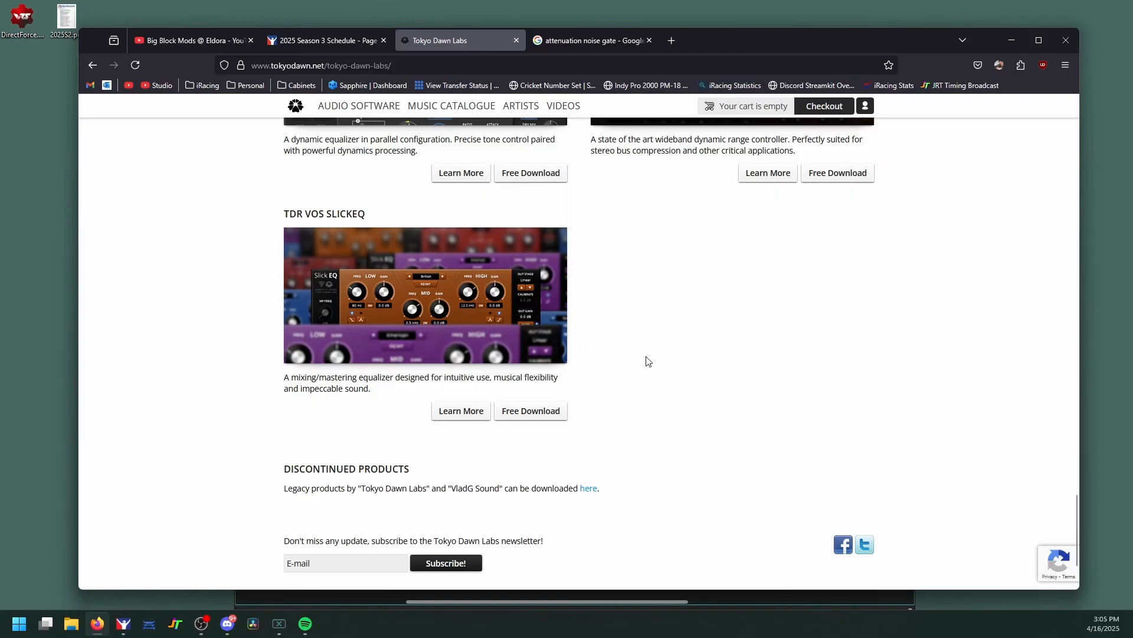
Step: Scroll back over the Tokyo Dawn Labs freeware, minimize Firefox, and bring OBS's Mic/Aux filters forward
scroll(648, 361, up, 8)
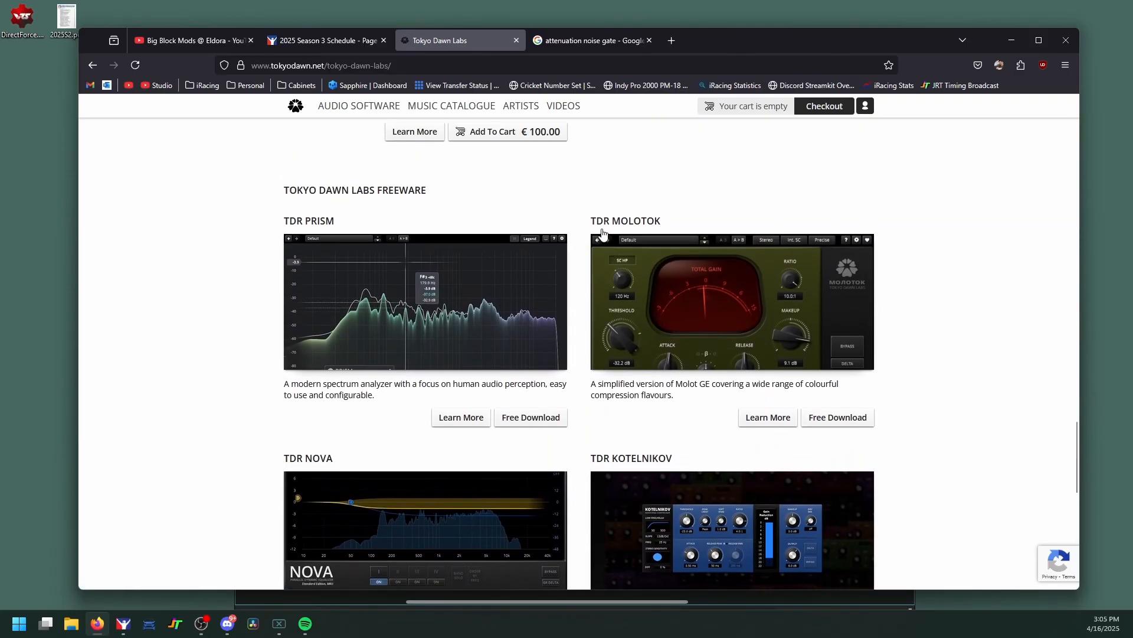
scroll(687, 241, down, 7)
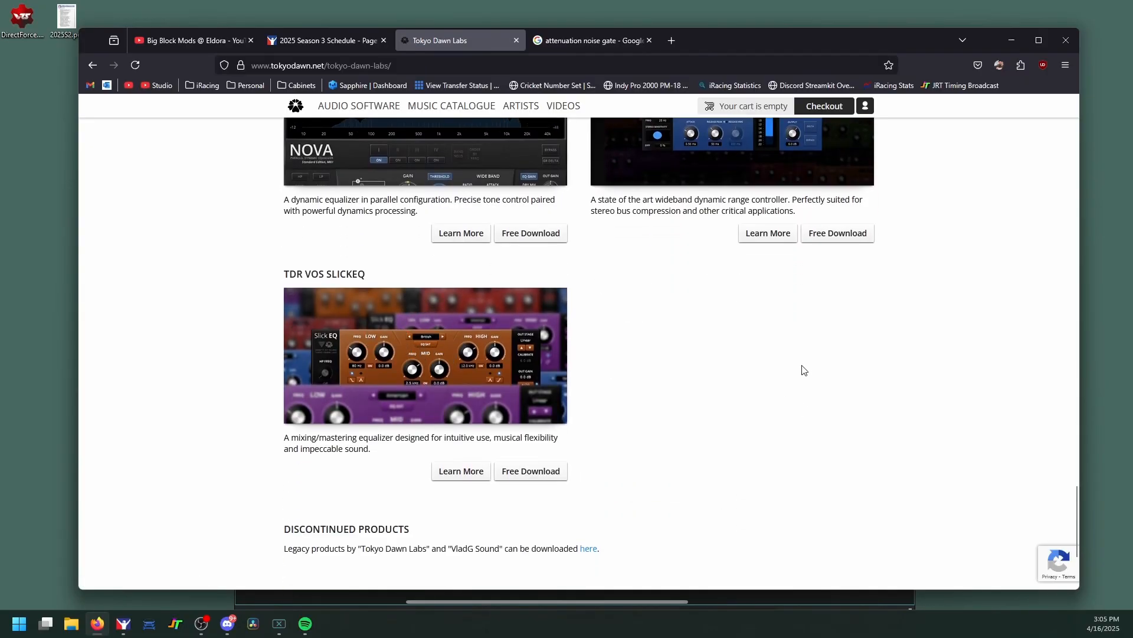
click(1007, 40)
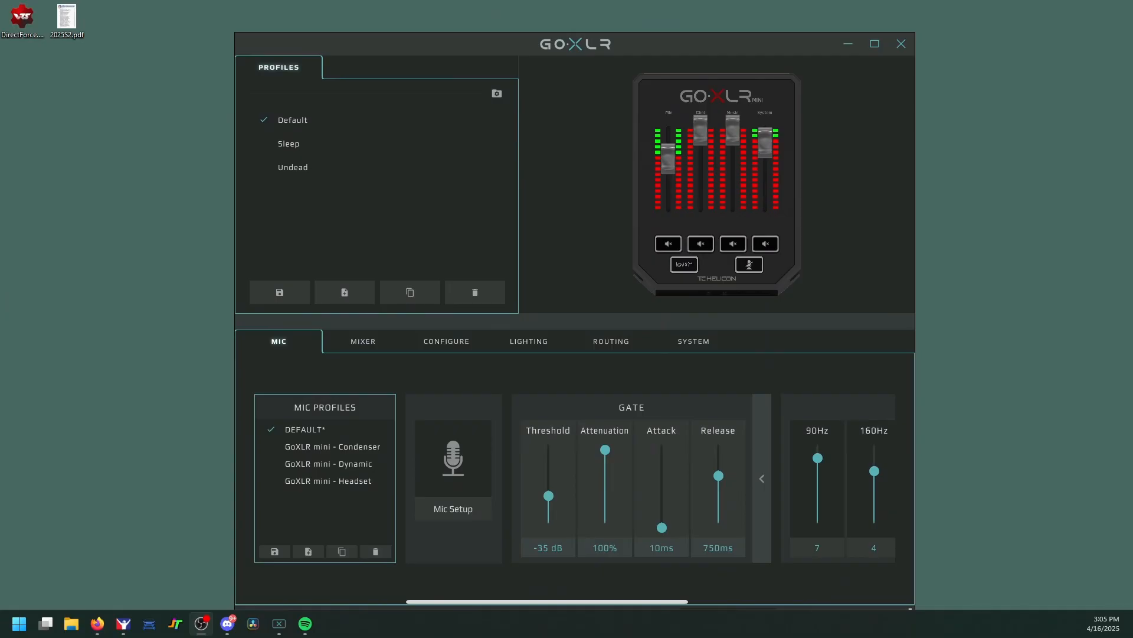
click(201, 624)
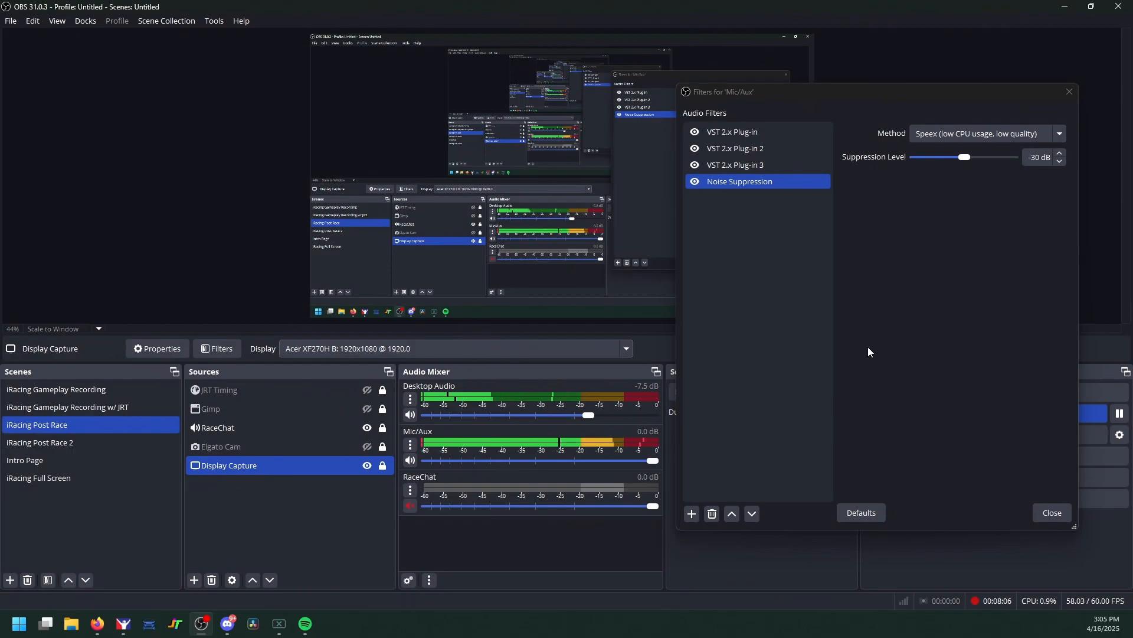
Step: Select the first VST 2.x Plug-in filter on Mic/Aux and keep TDR Molotok as its plug-in
click(771, 131)
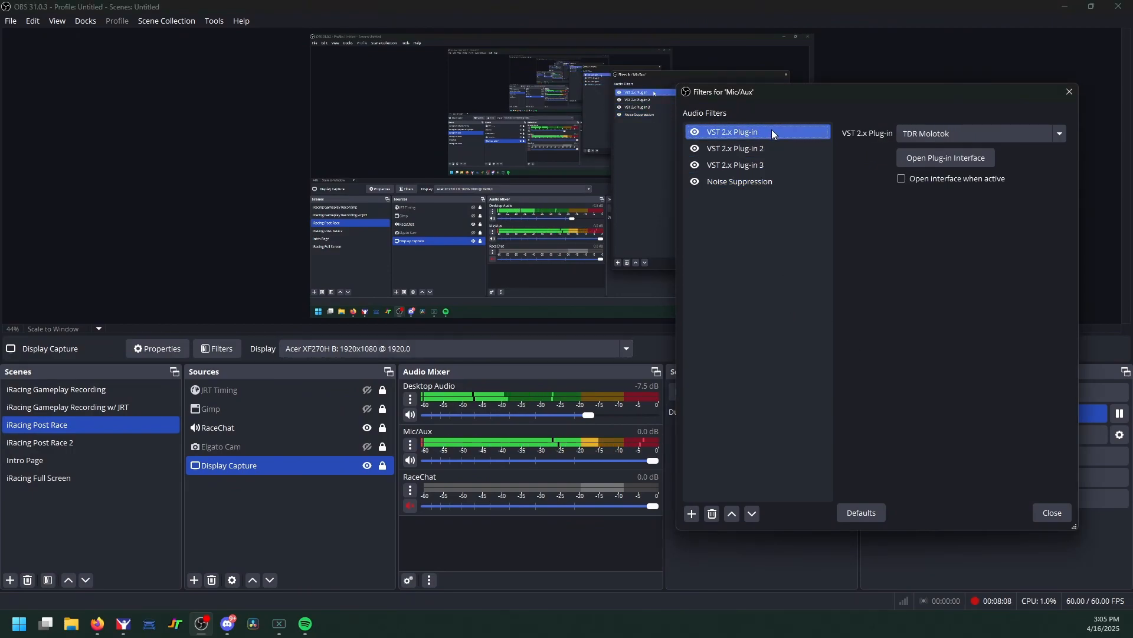
click(692, 513)
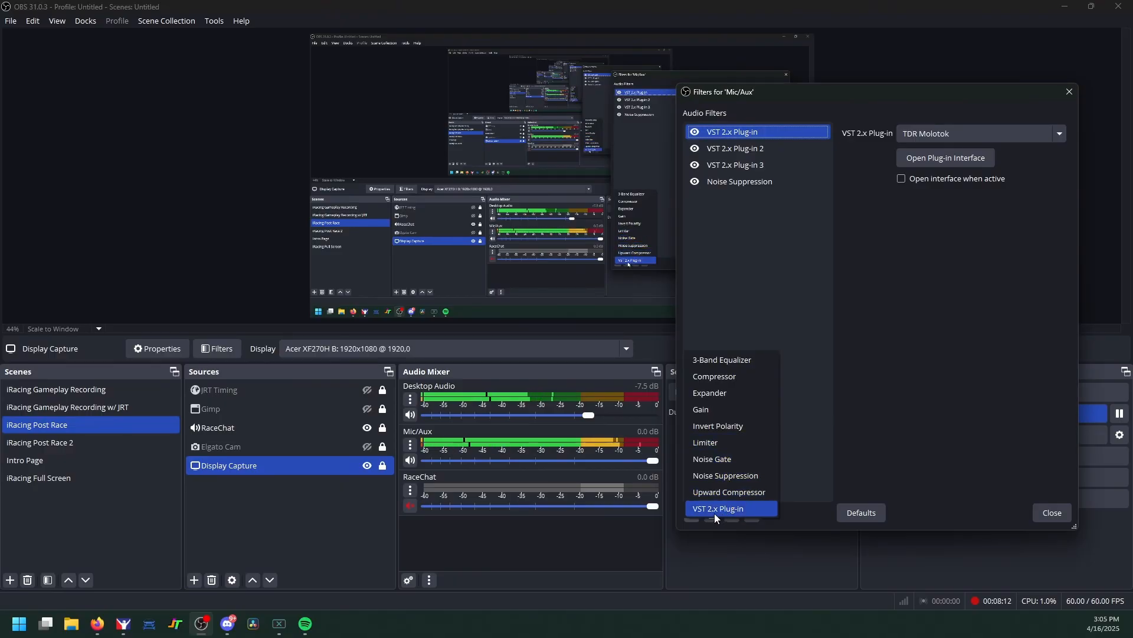
click(827, 444)
click(921, 133)
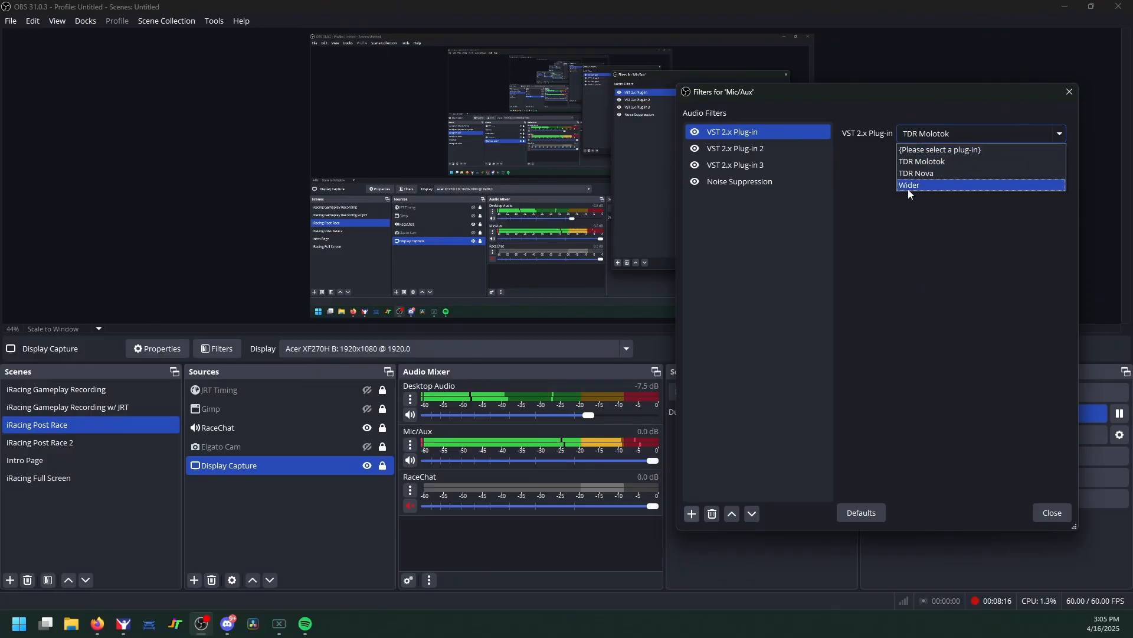
click(919, 135)
click(919, 136)
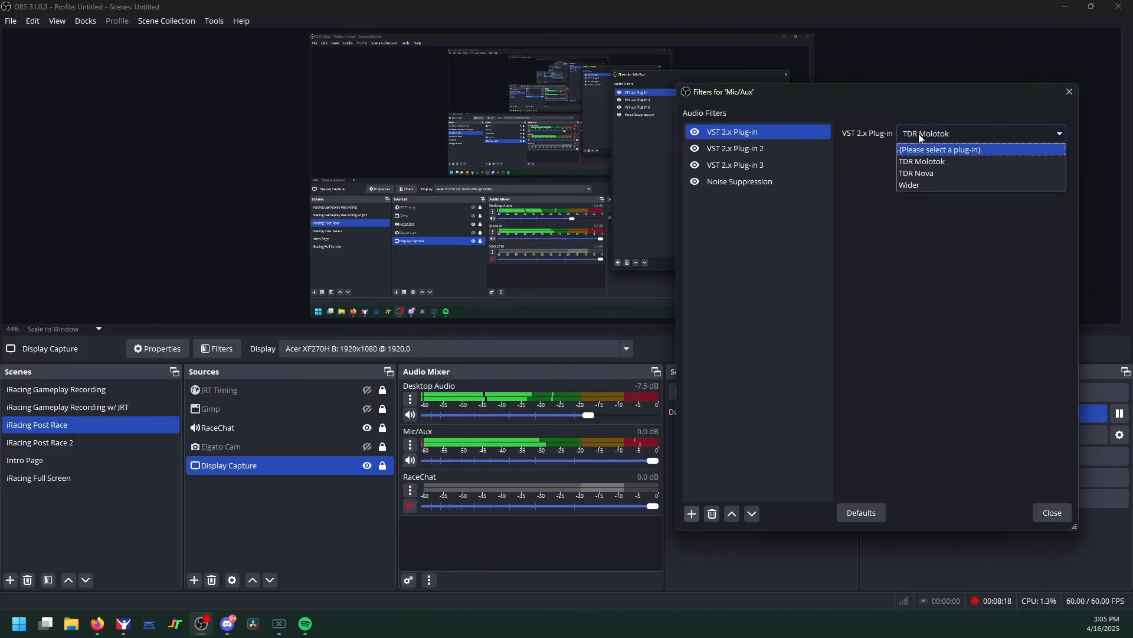
click(921, 161)
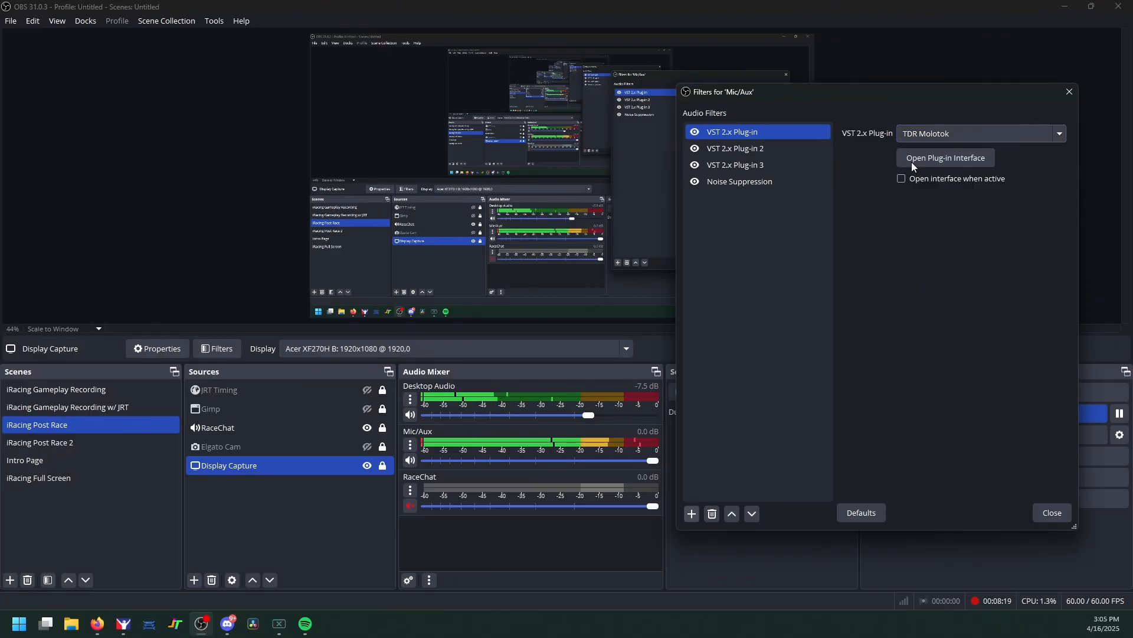
Step: Open the TDR Molotok interface on the first Mic/Aux VST 2.x plug-in to review its settings
click(950, 157)
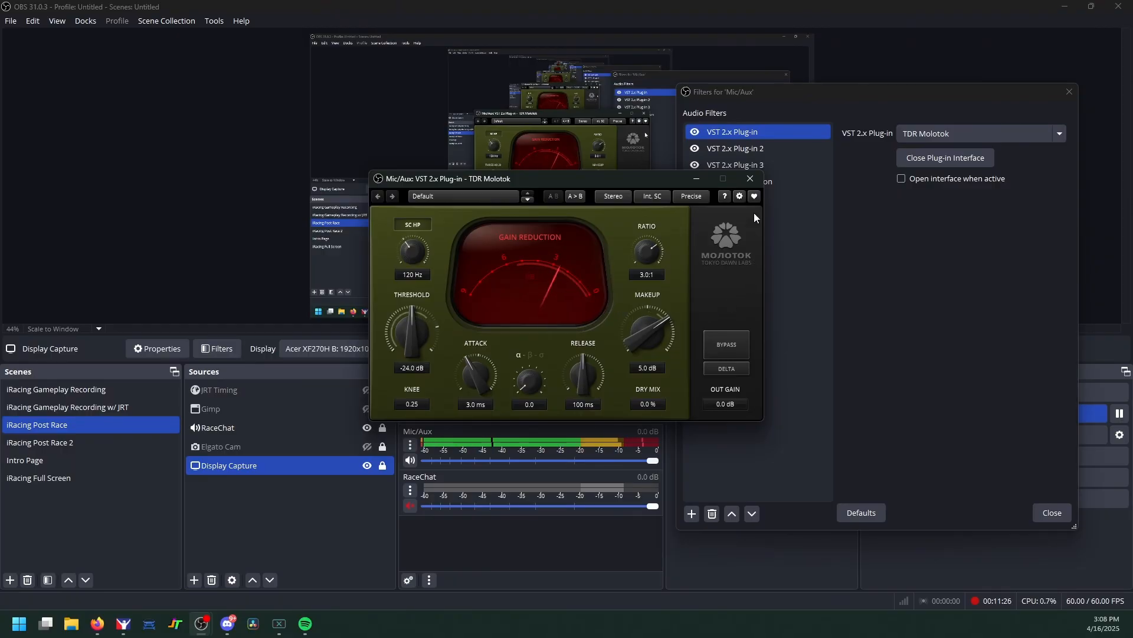
Step: Close the Molotok window and add a Gain filter named Gain to Mic/Aux
click(751, 178)
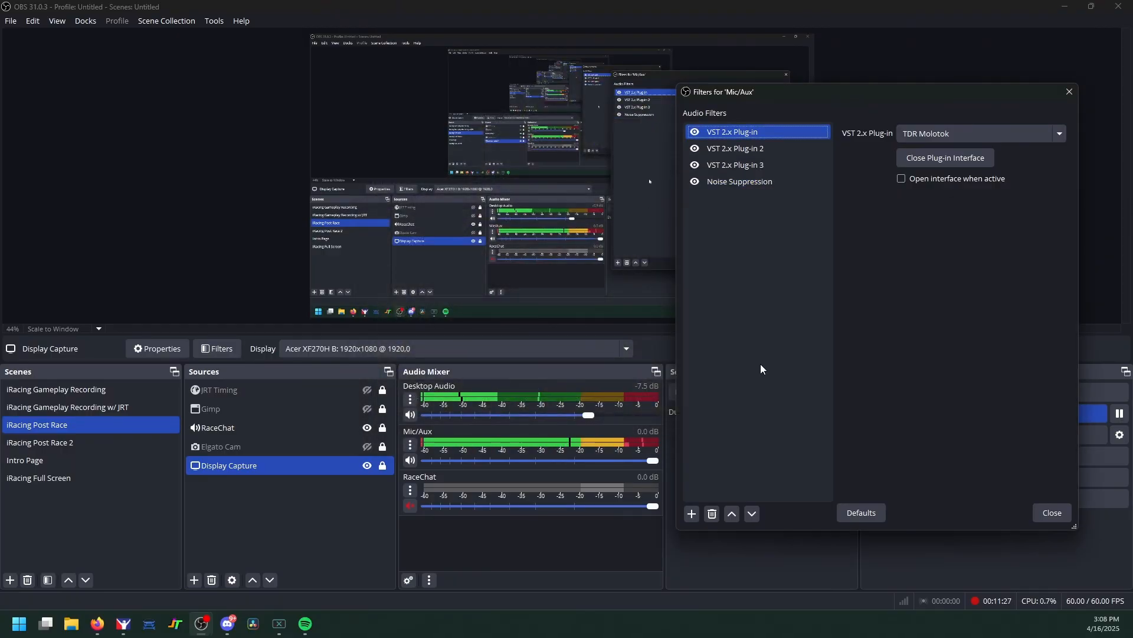
click(692, 517)
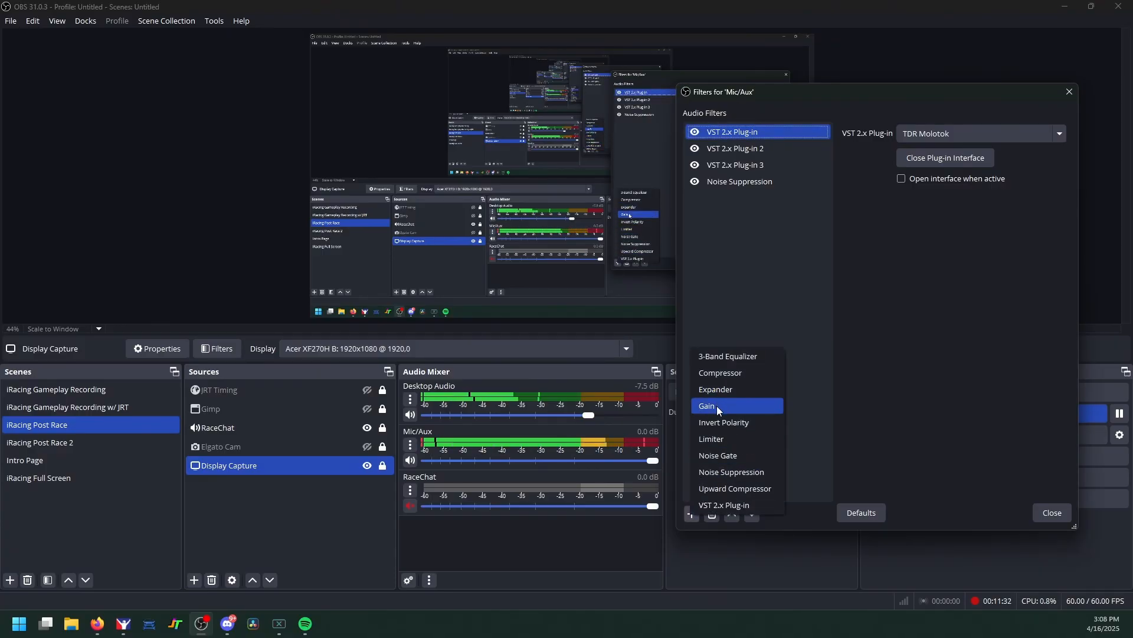
click(720, 389)
click(851, 325)
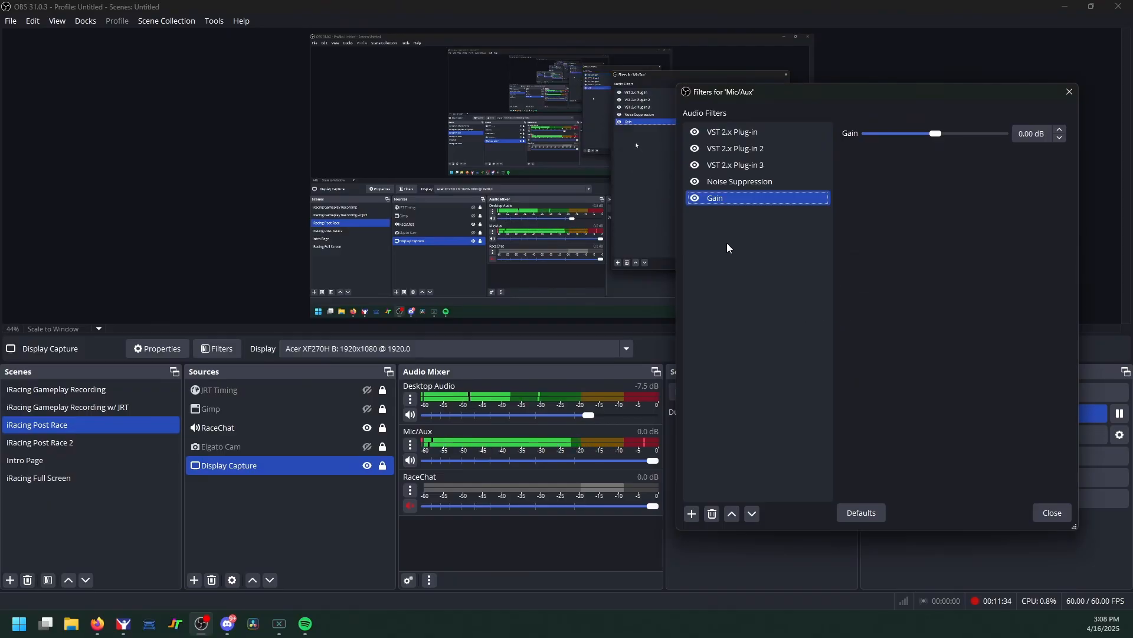
Step: Disable the Gain filter, boost it to about 12 dB, then delete it
click(696, 200)
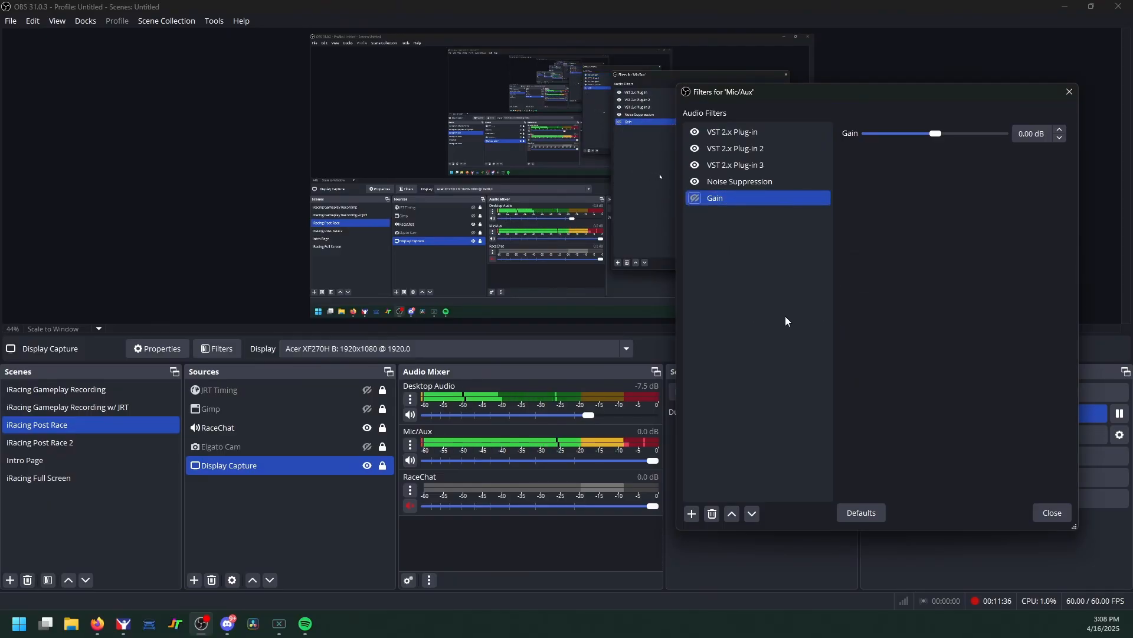
drag(937, 132, 963, 135)
click(712, 514)
click(902, 320)
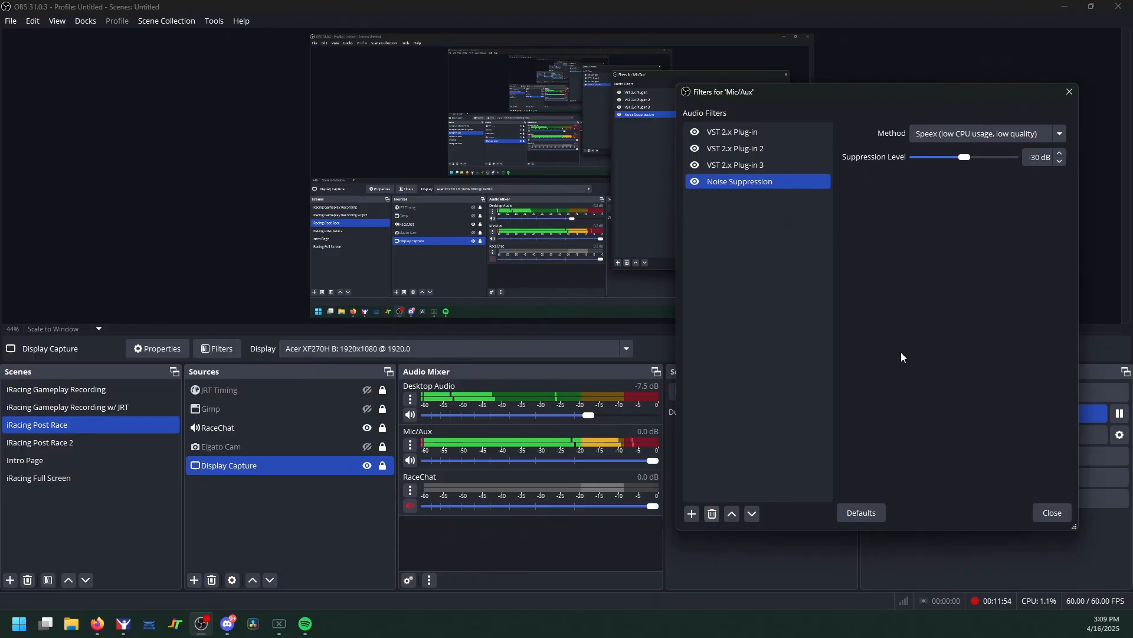
Step: Open TDR Nova on the second VST plug-in and switch equalizer bands II and III off
click(759, 148)
click(944, 156)
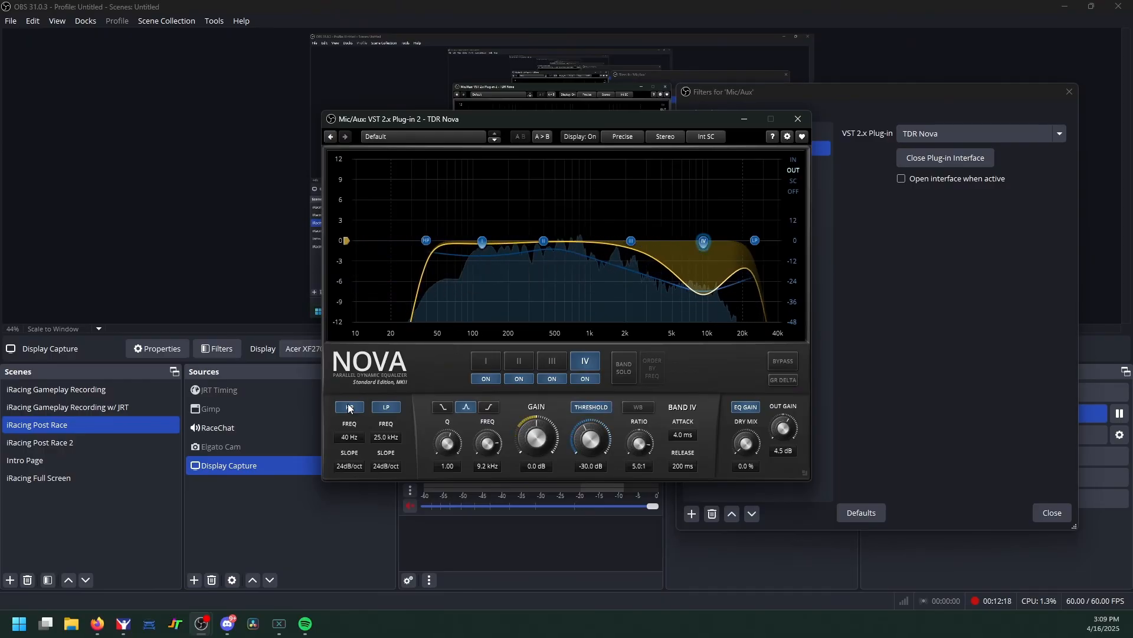
click(488, 362)
click(591, 361)
click(516, 379)
click(544, 378)
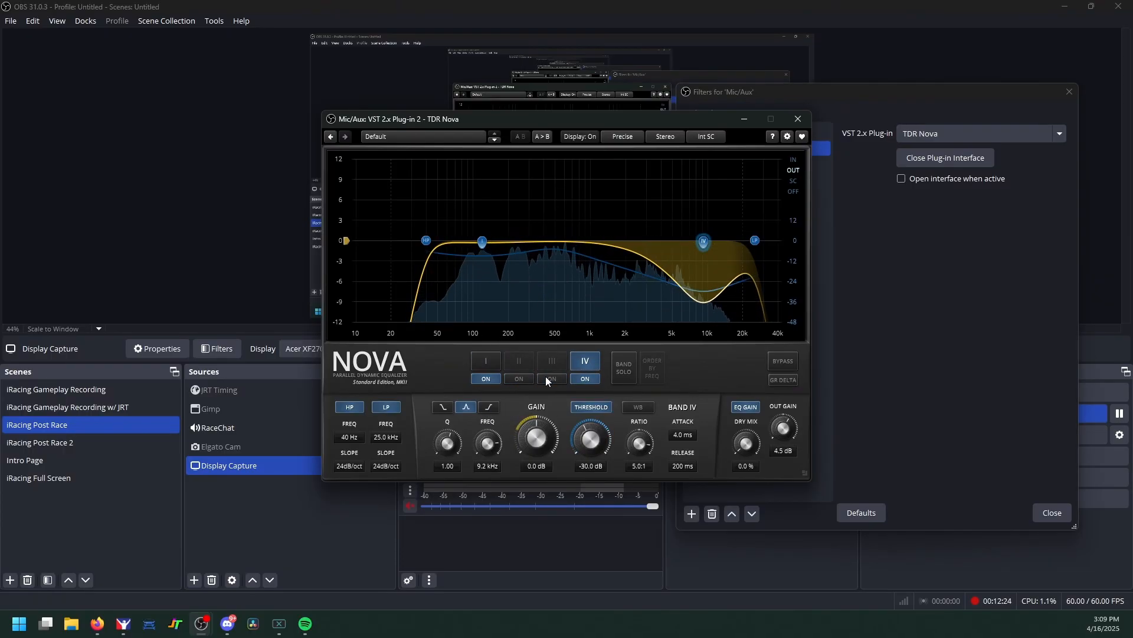
Step: Show band IV's 9.2 kHz dynamic cut at -30 dB threshold and 5:1 ratio
click(489, 363)
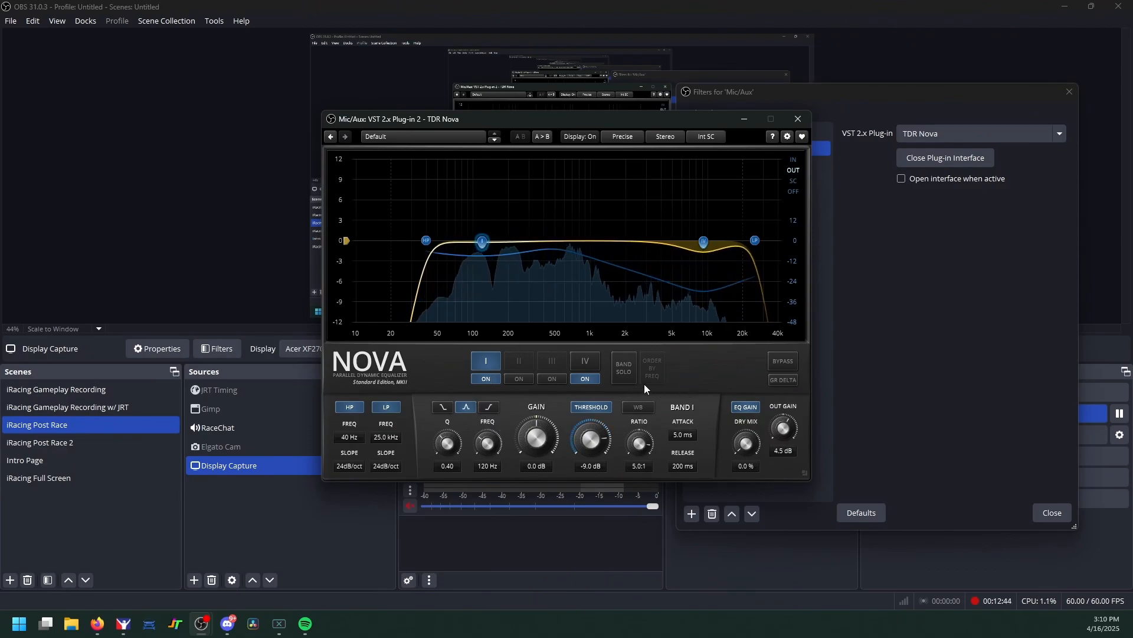
click(582, 361)
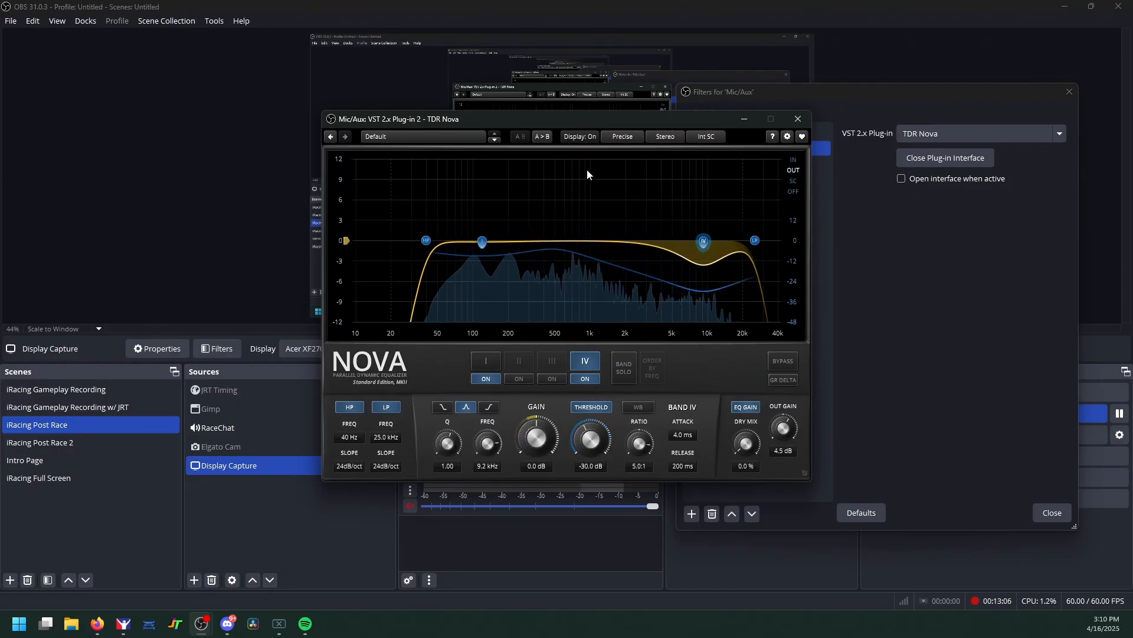
click(261, 137)
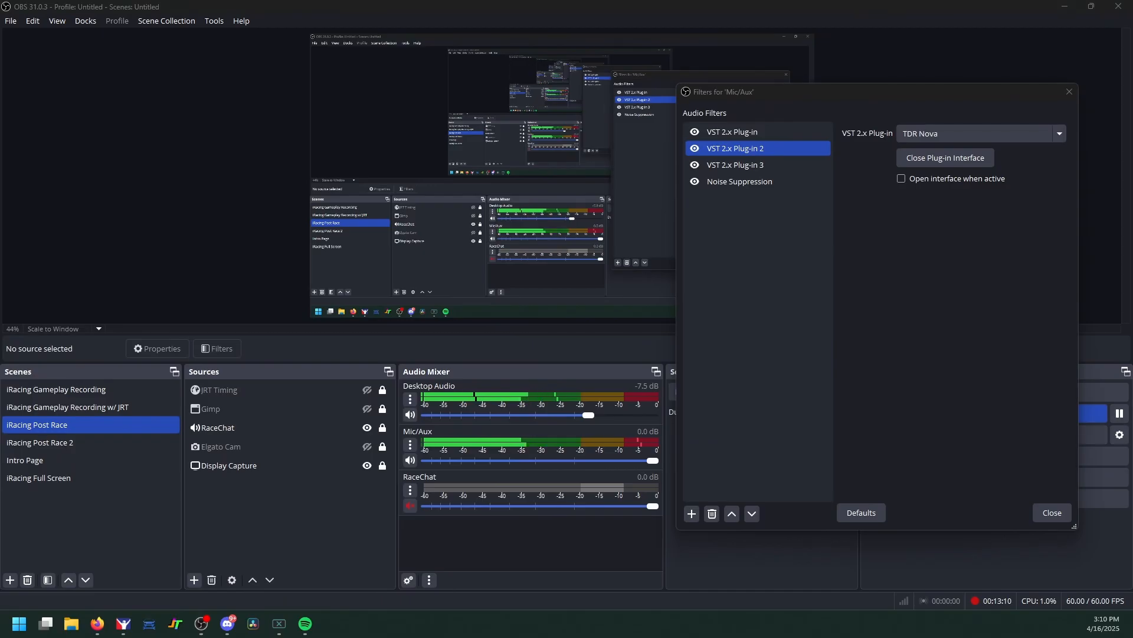
Step: Watch TDR Nova's band IV cut the mic's highs, then close the Nova window
key(alt+Tab)
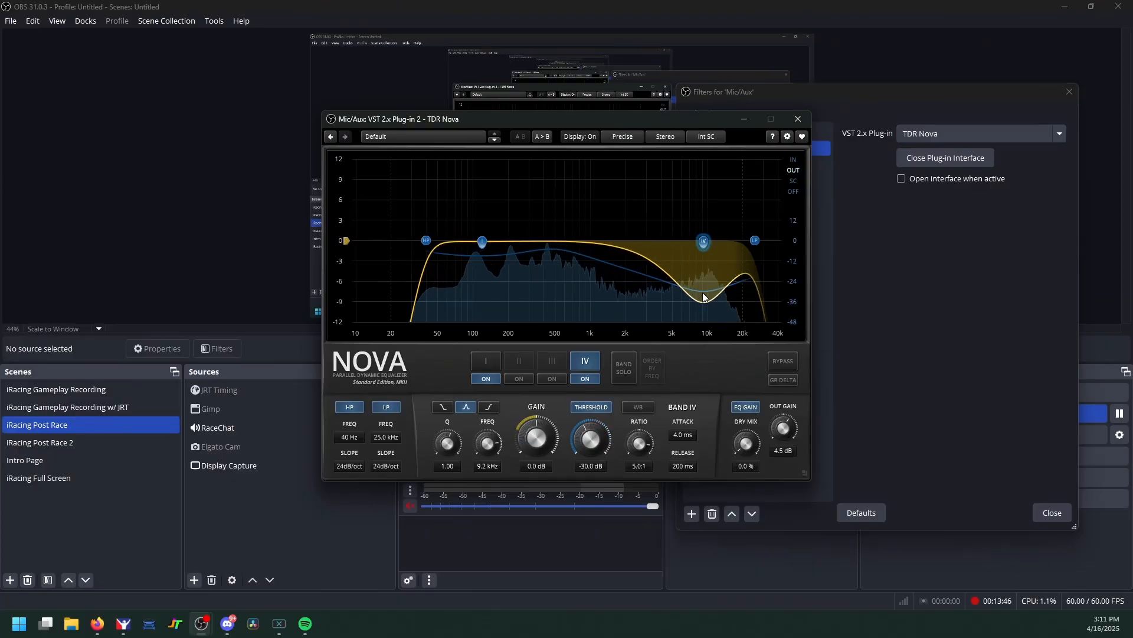
click(803, 119)
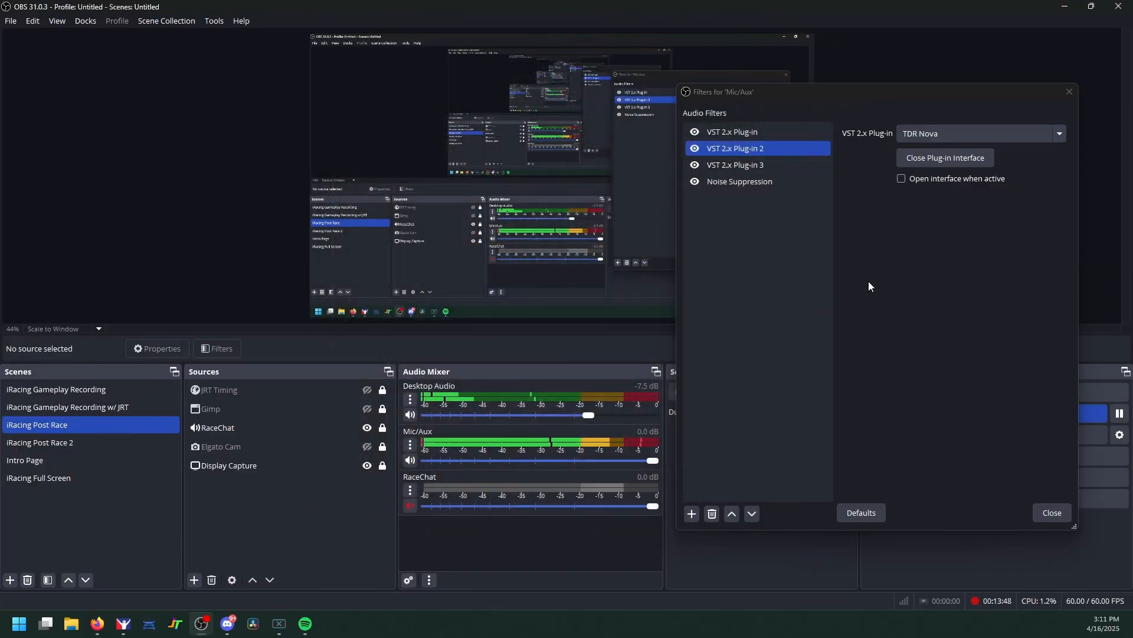
Step: Check the Wider plug-in at 30% on VST 2.x Plug-in 3, then close Wider and the Filters dialog
click(771, 168)
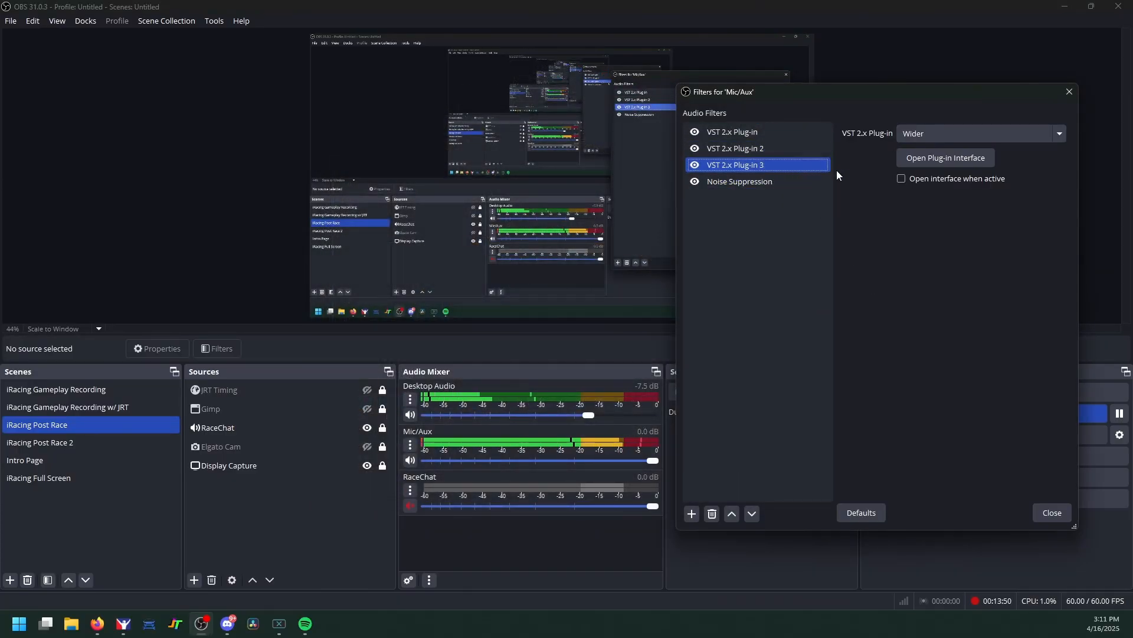
click(923, 157)
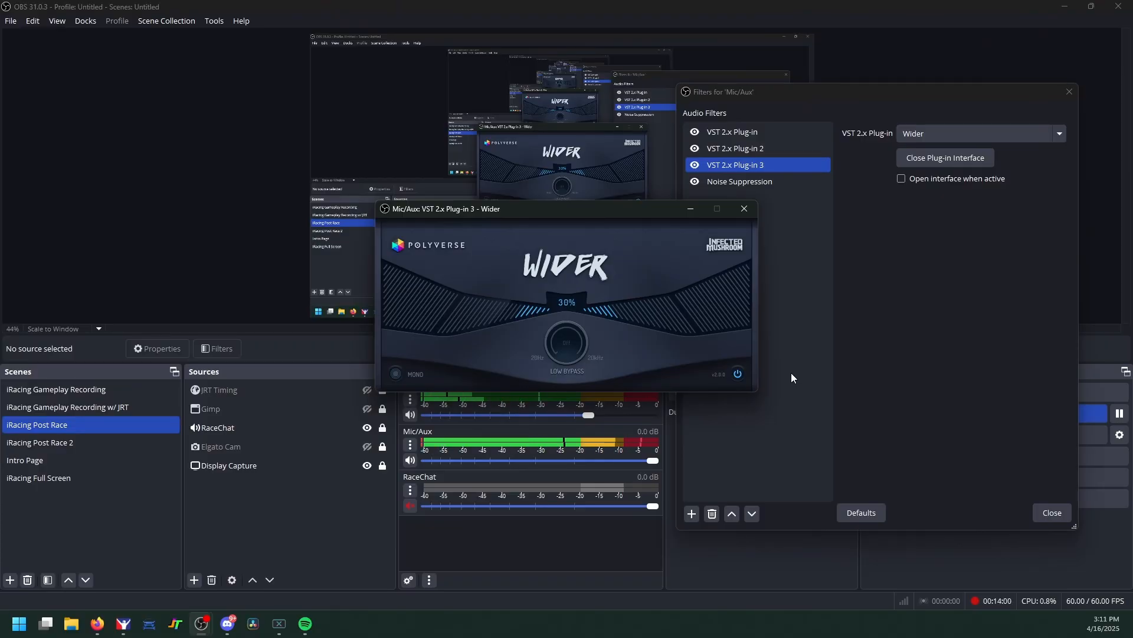
click(743, 208)
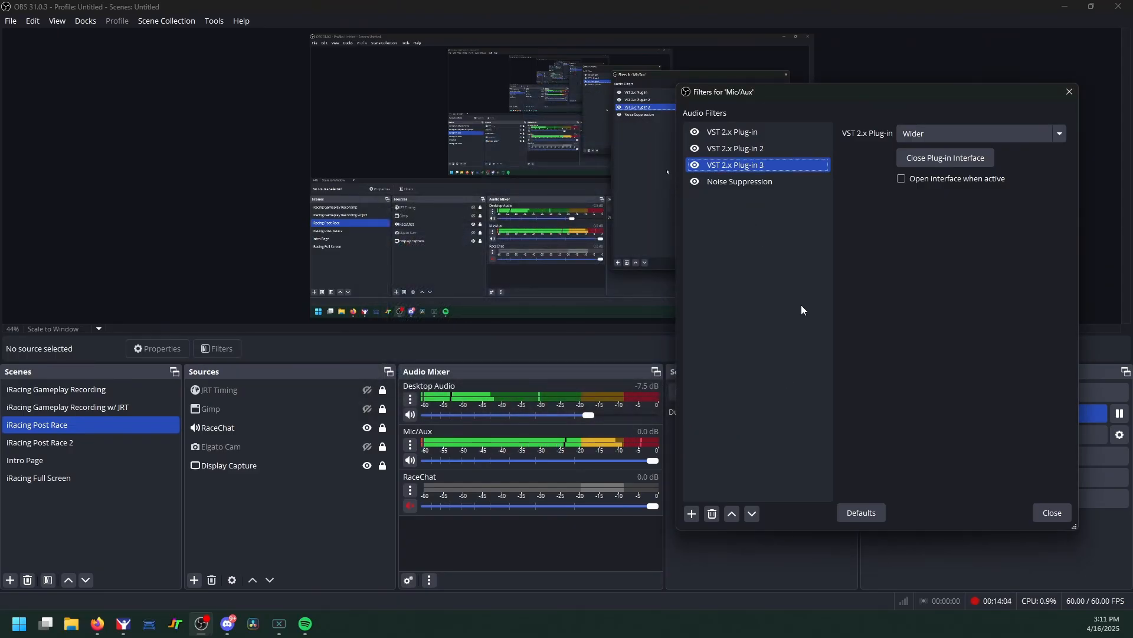
click(1048, 512)
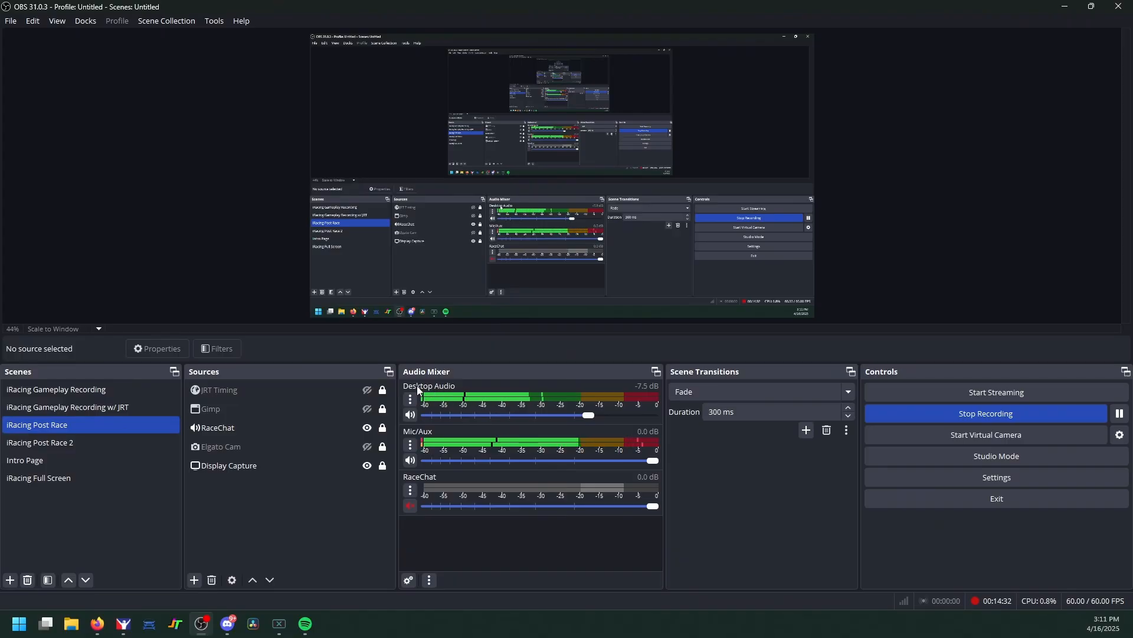
click(410, 399)
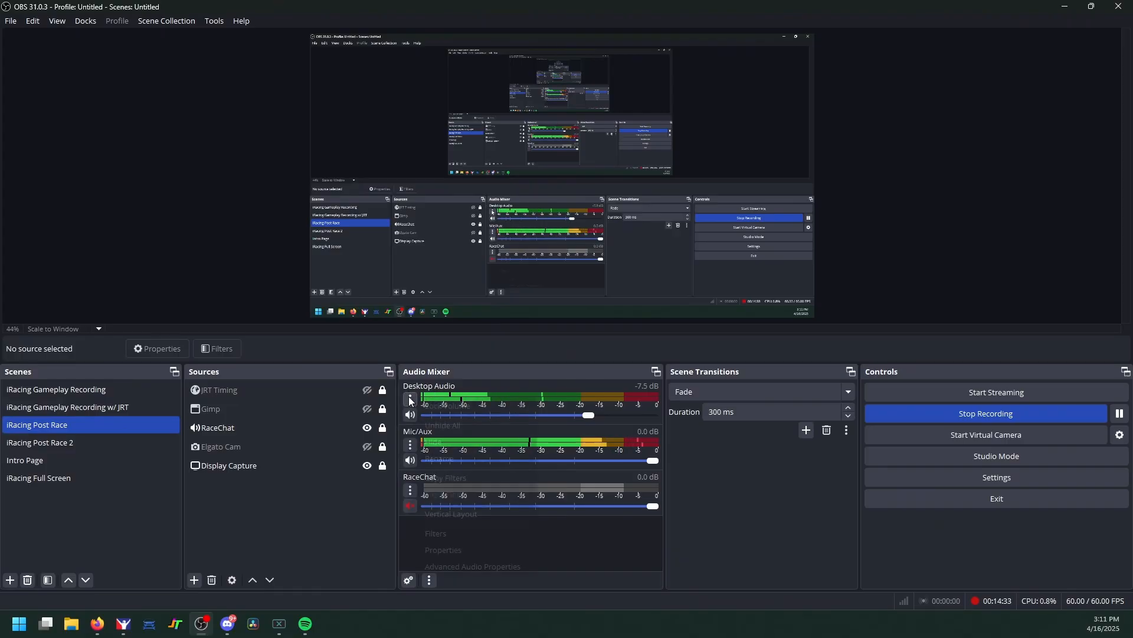
click(459, 533)
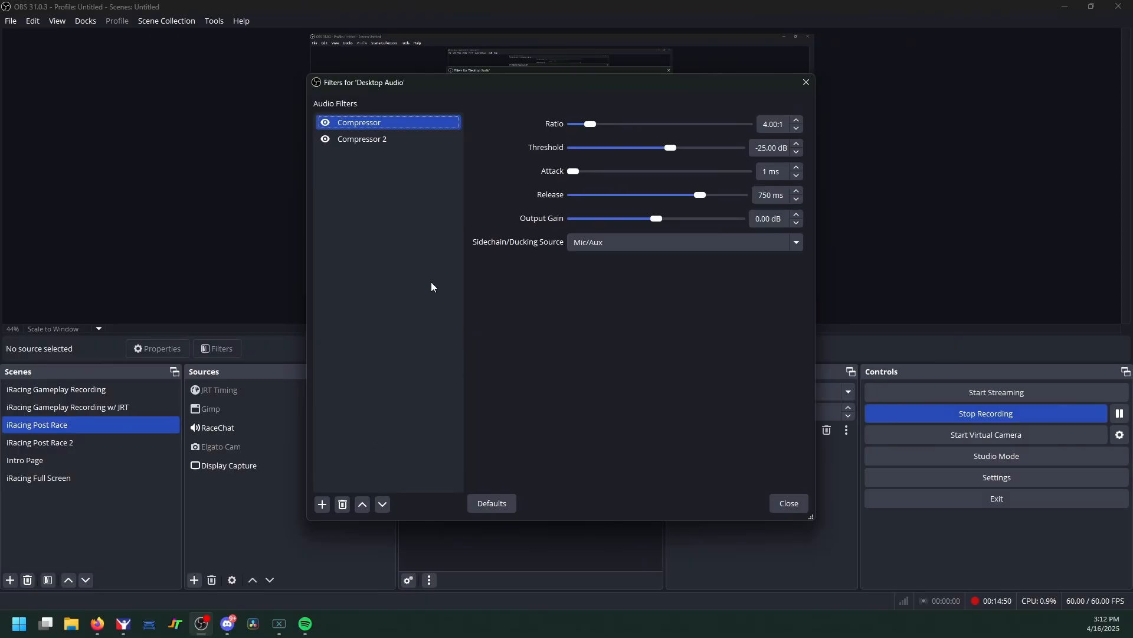
click(322, 503)
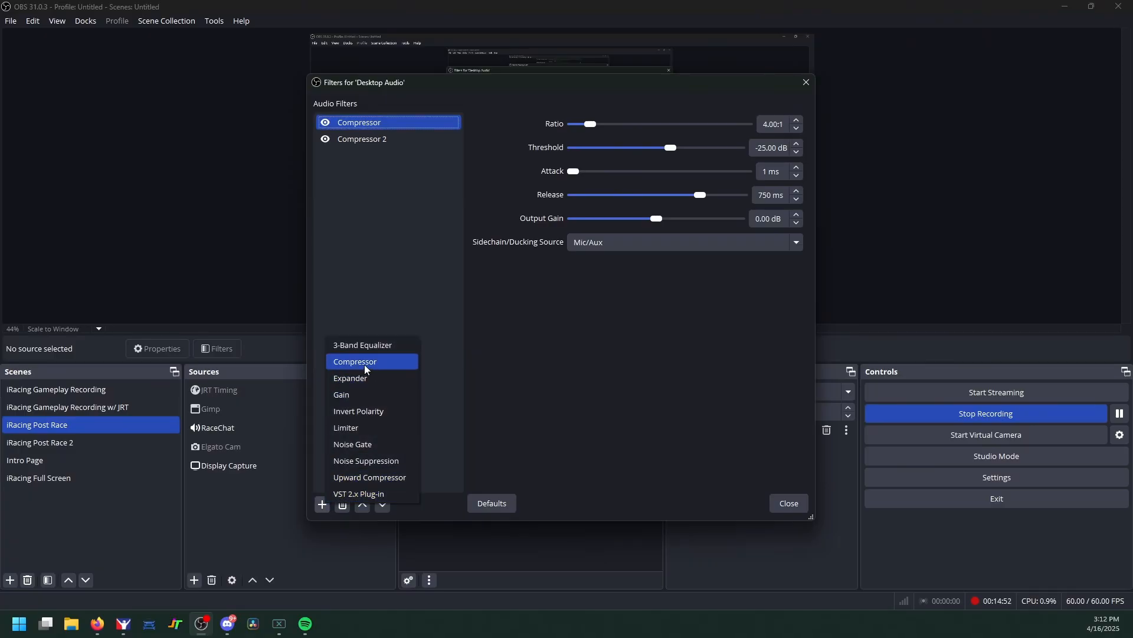
click(583, 365)
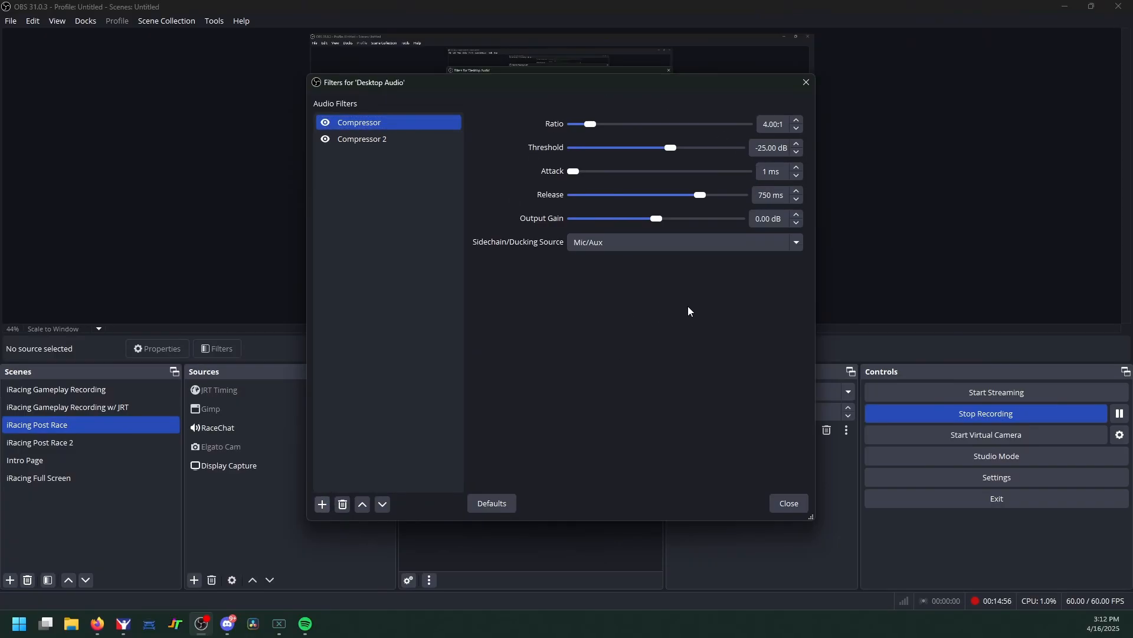
click(612, 245)
click(614, 244)
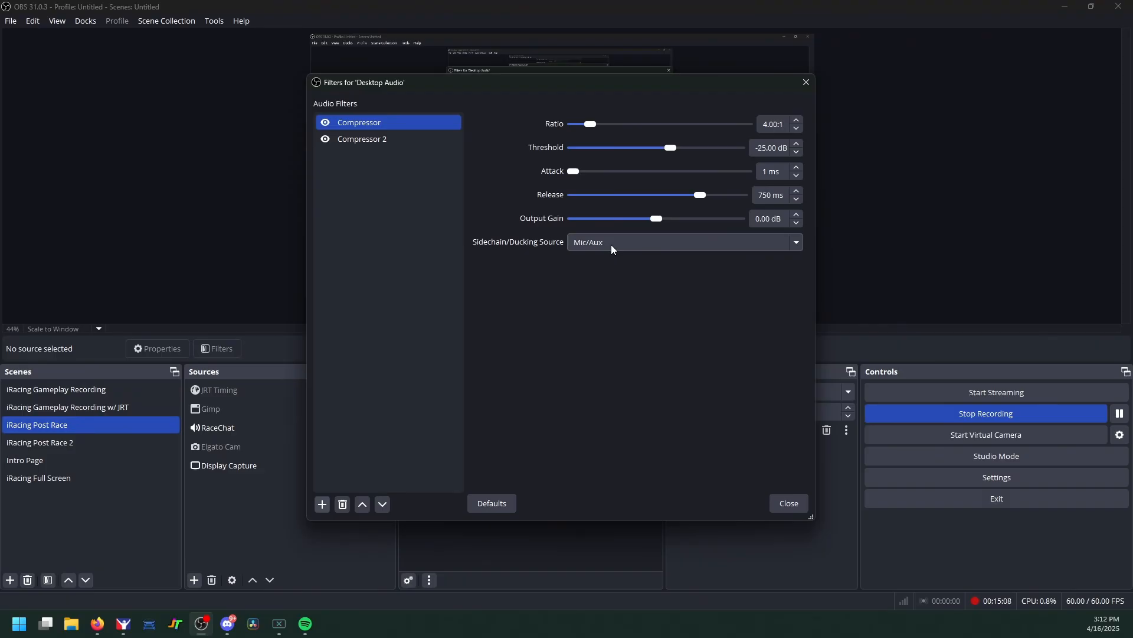
click(892, 562)
click(772, 502)
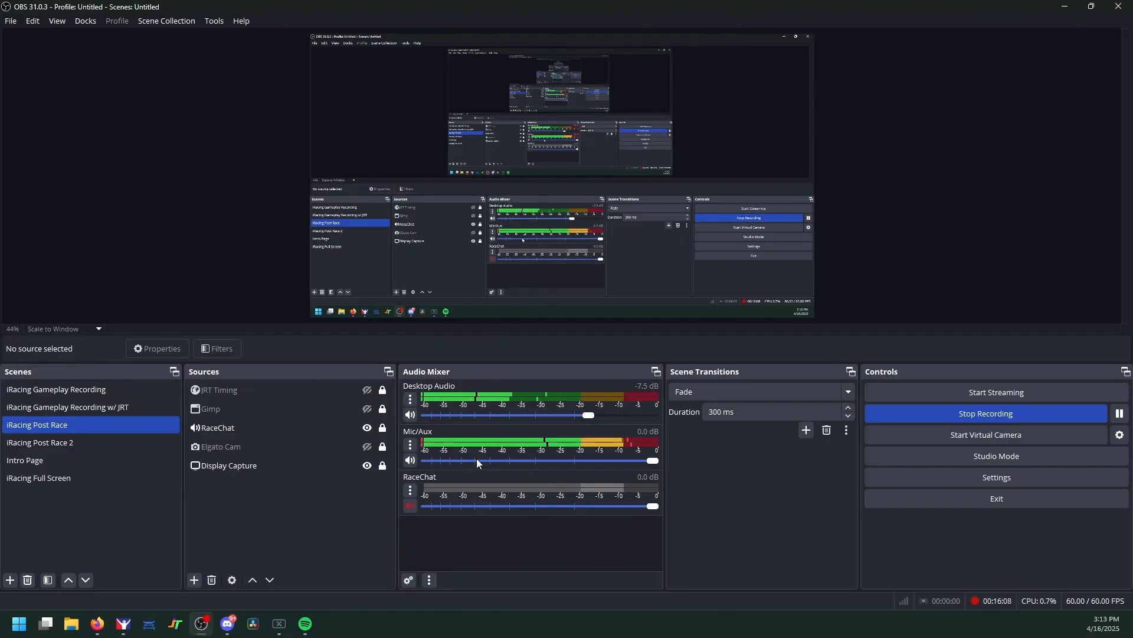
Step: Check Desktop Audio's Compressor 2 sidechained to RaceChat at 4:1, -25 dB, then close its filters
click(410, 399)
click(480, 538)
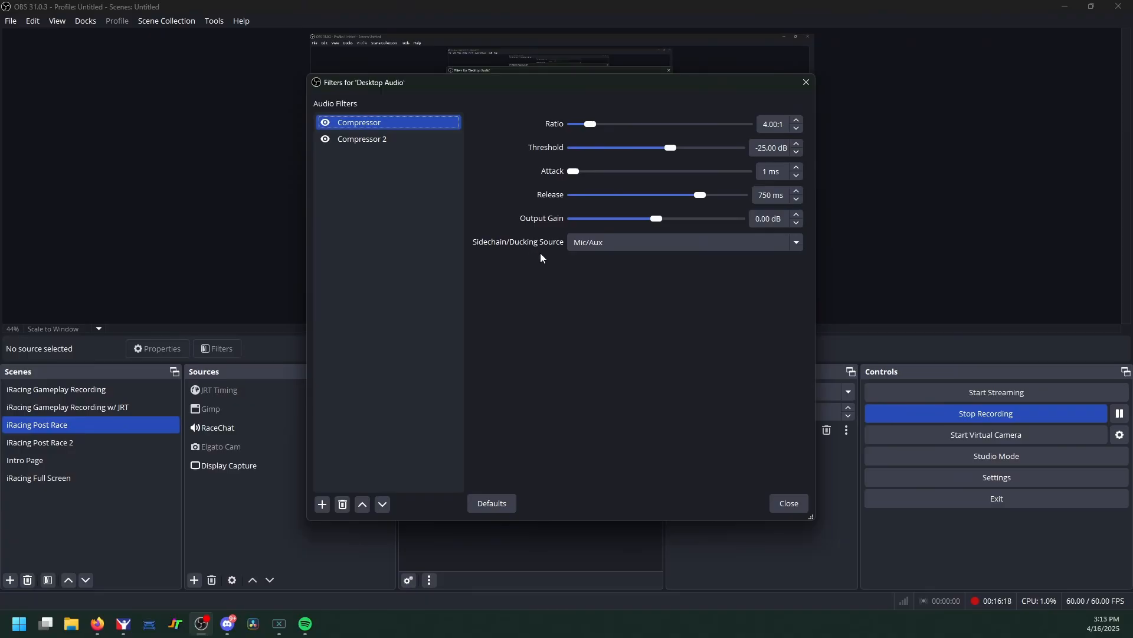
click(375, 143)
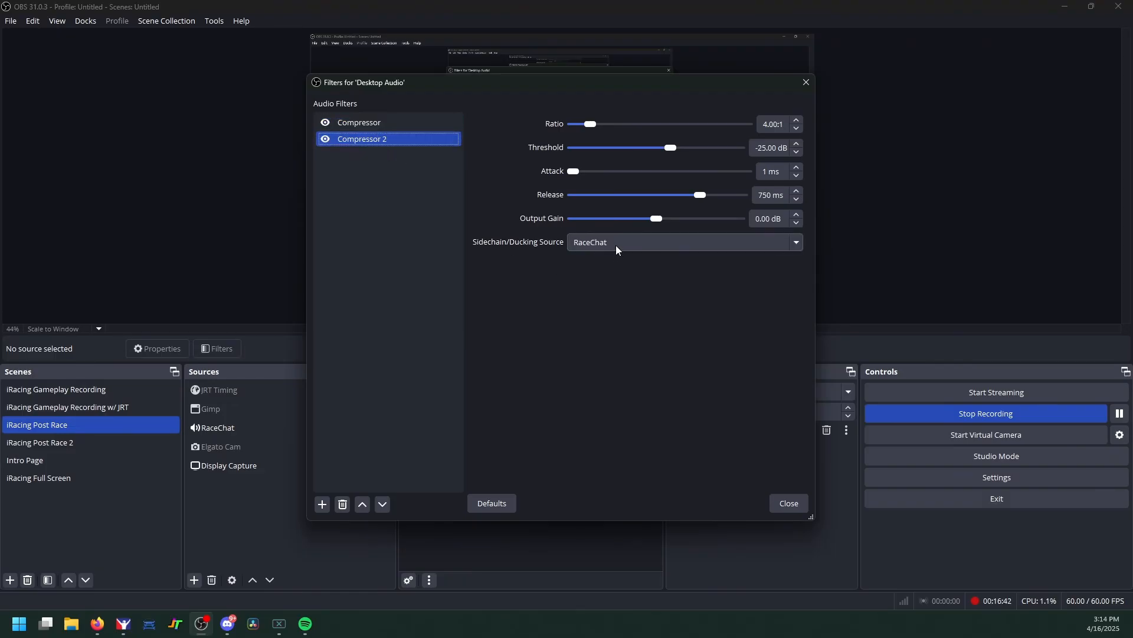
click(785, 504)
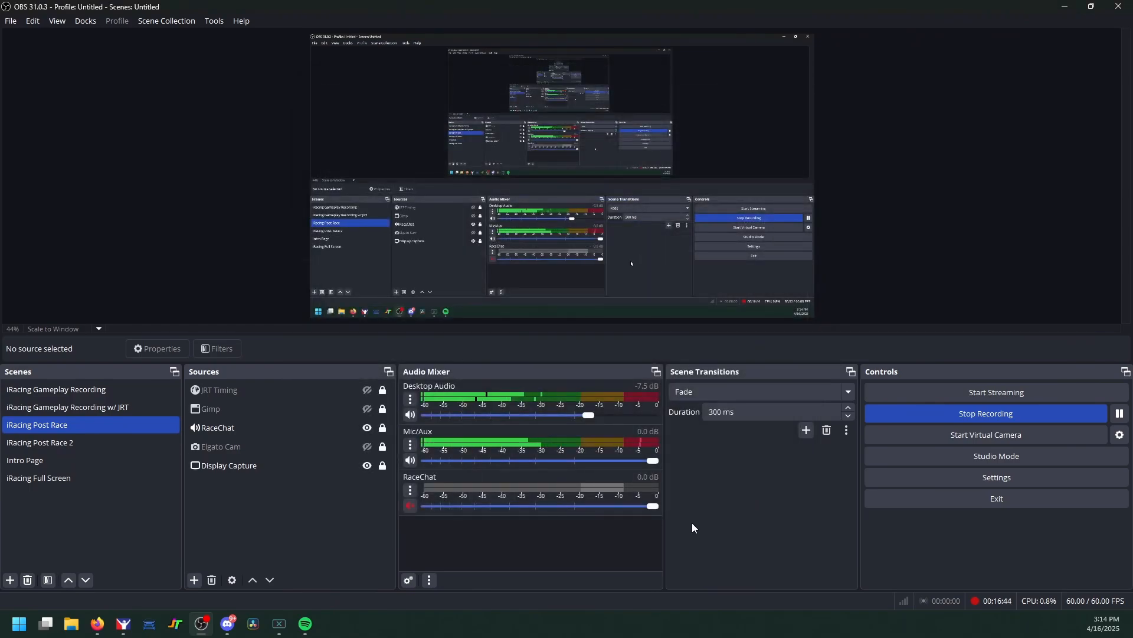
click(410, 506)
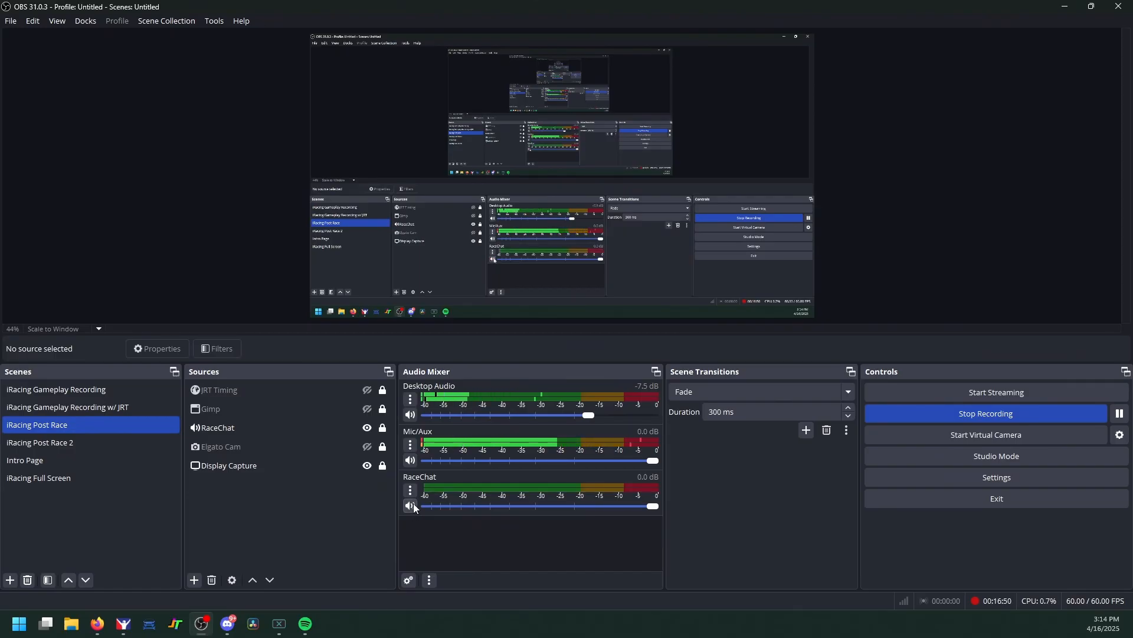
click(410, 490)
click(461, 450)
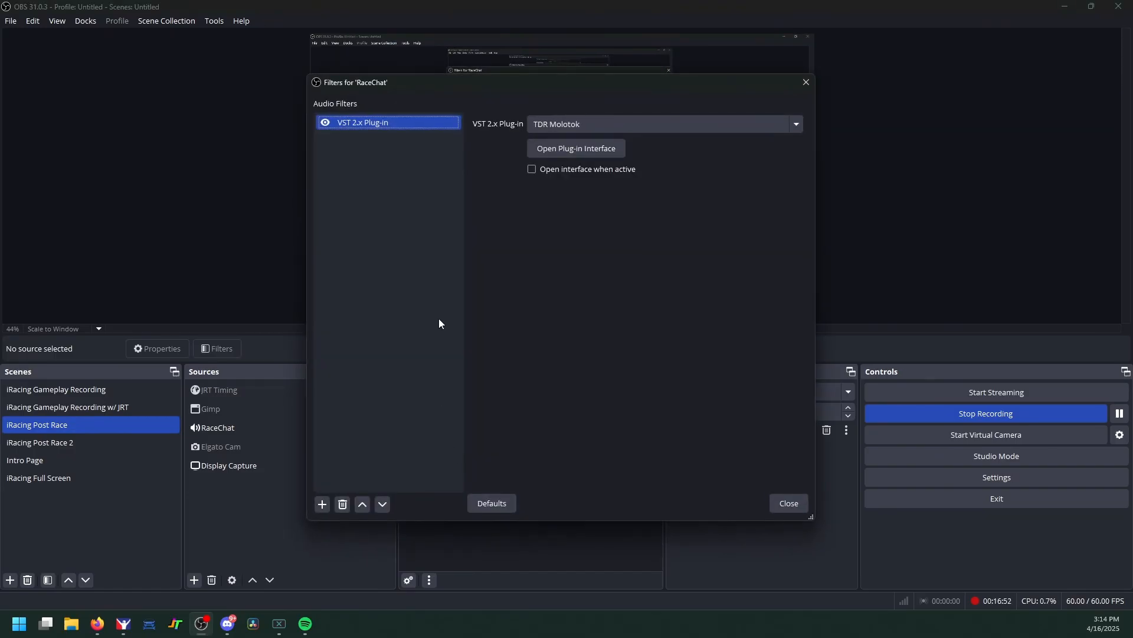
click(606, 150)
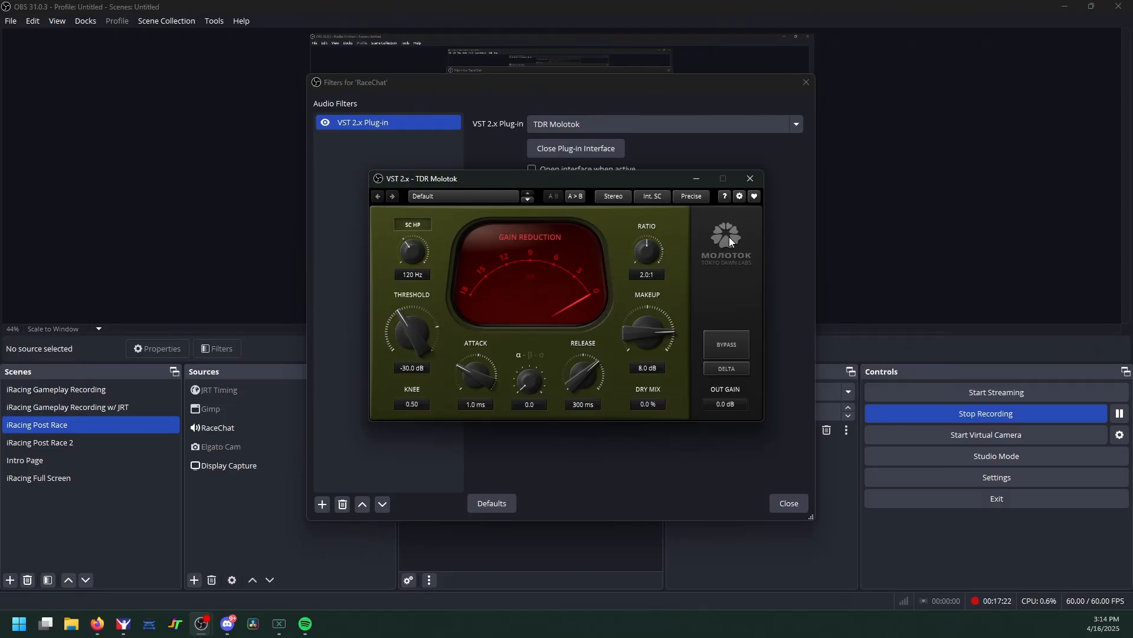
click(746, 181)
click(806, 82)
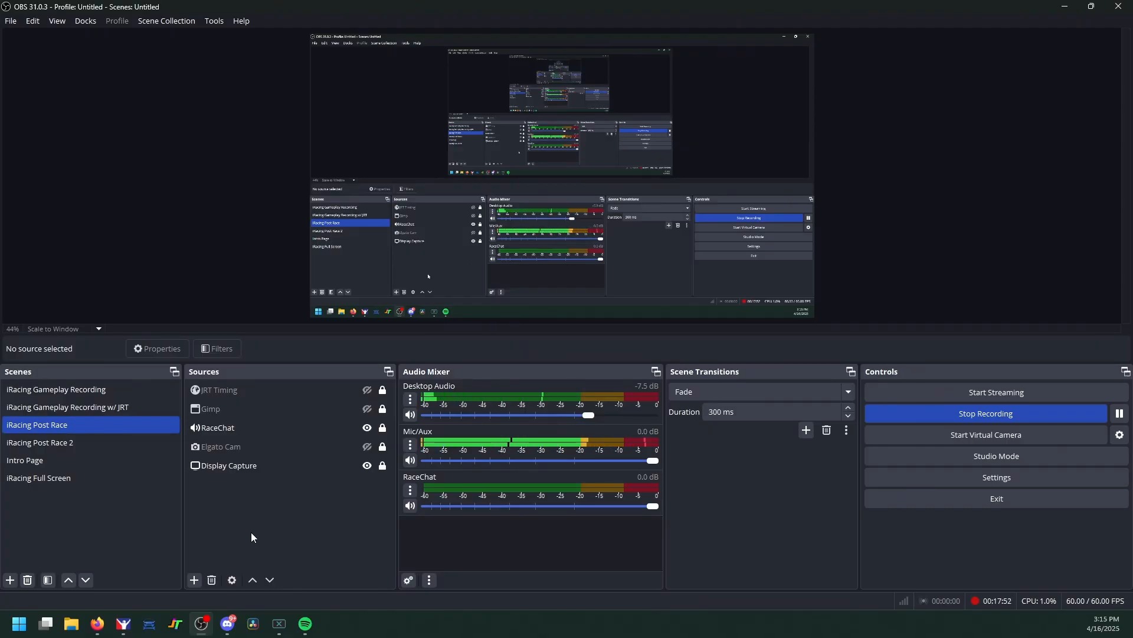
Step: Make the Elgato Cam source visible again in the iRacing Post Race scene
click(368, 446)
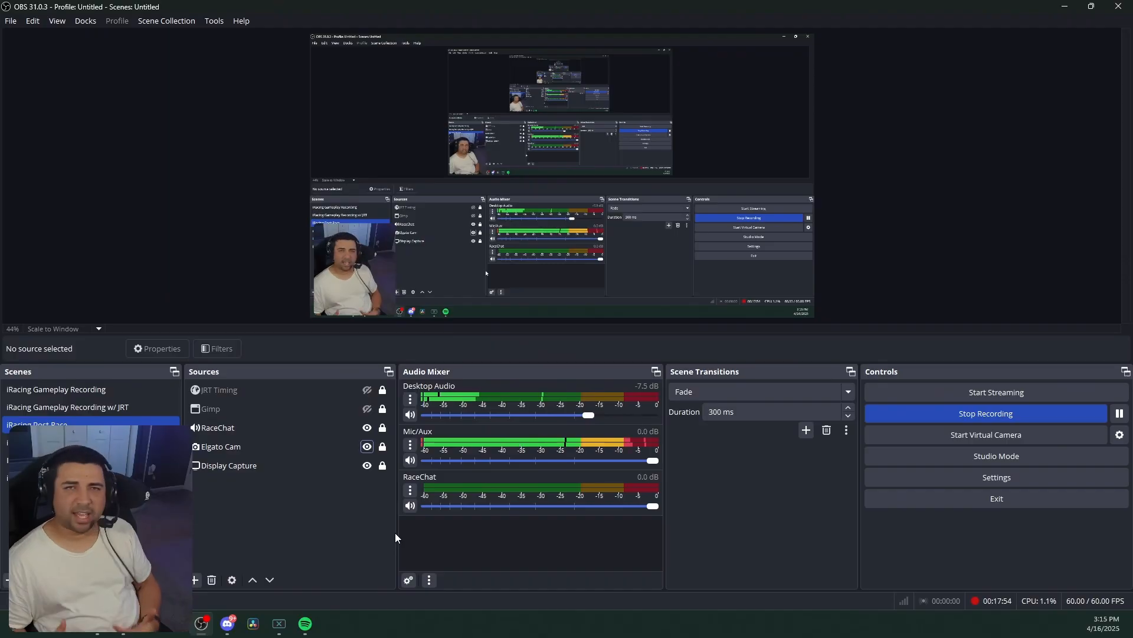